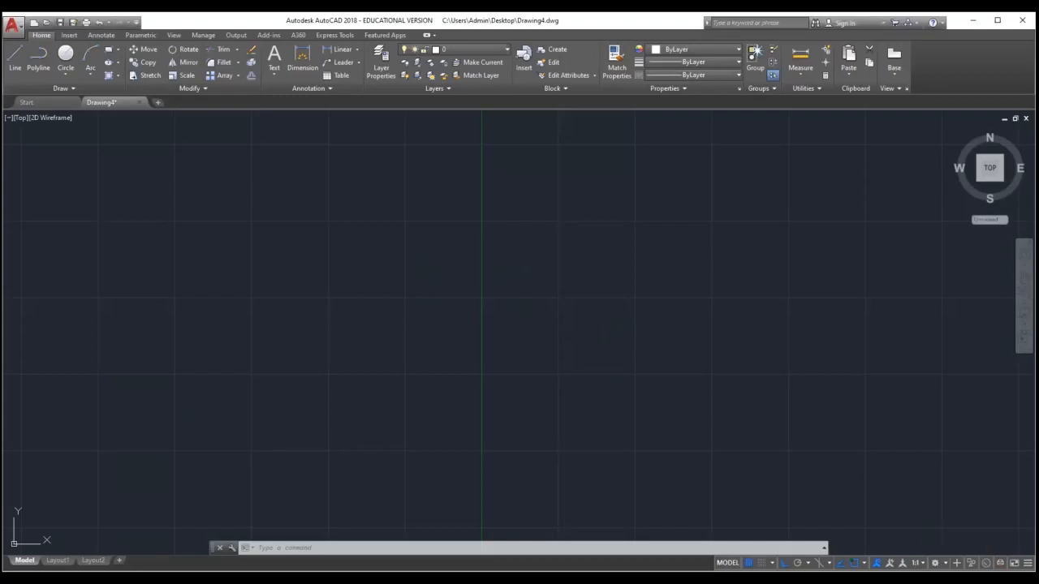
Switch to the 3D Modeling workspace and set the drawing view to SE Isometric
{"action": "left_click", "coordinate": [936, 563]}
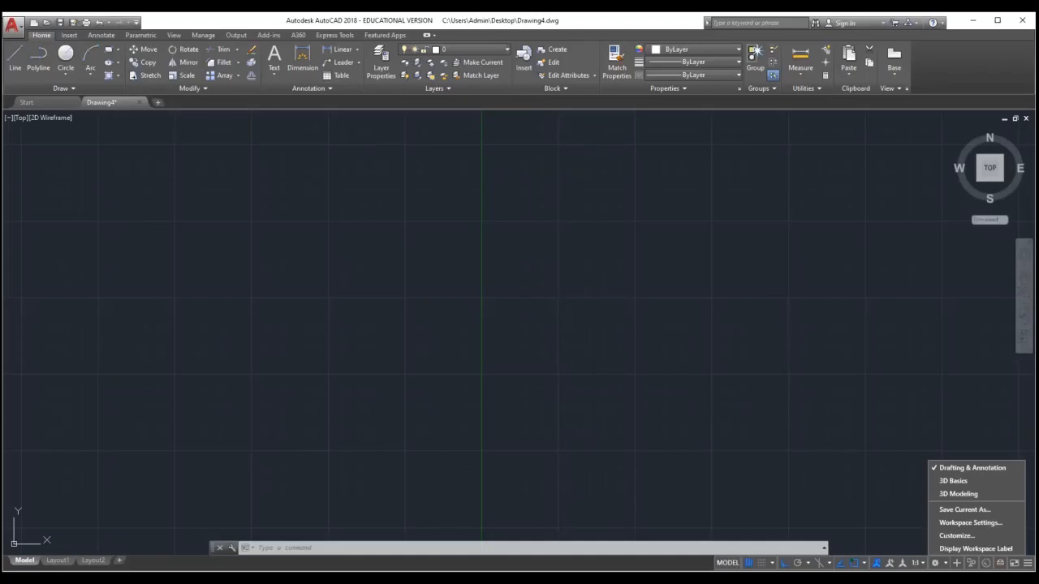
{"action": "left_click", "coordinate": [944, 496]}
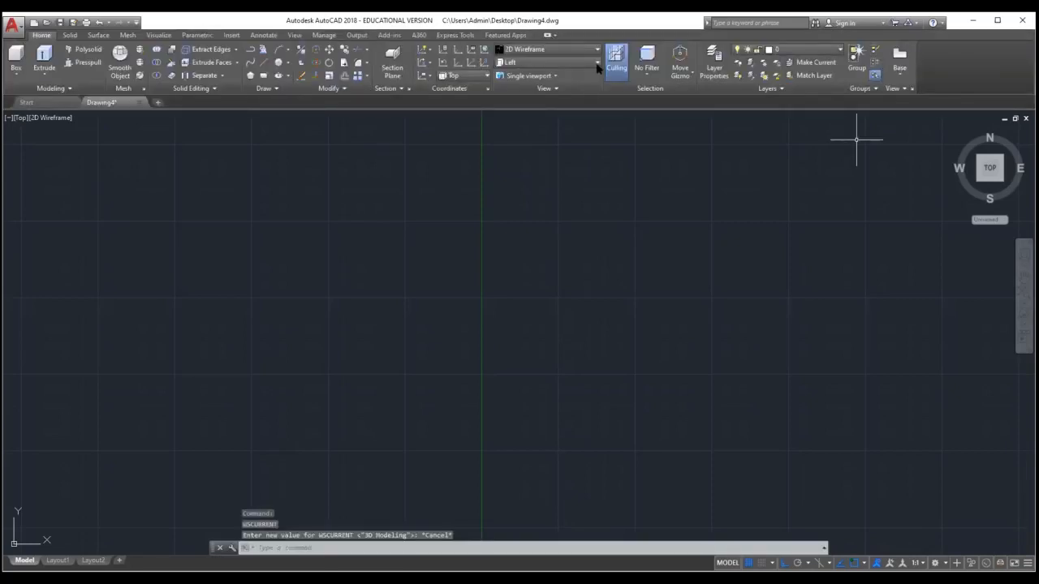
{"action": "left_click", "coordinate": [21, 118]}
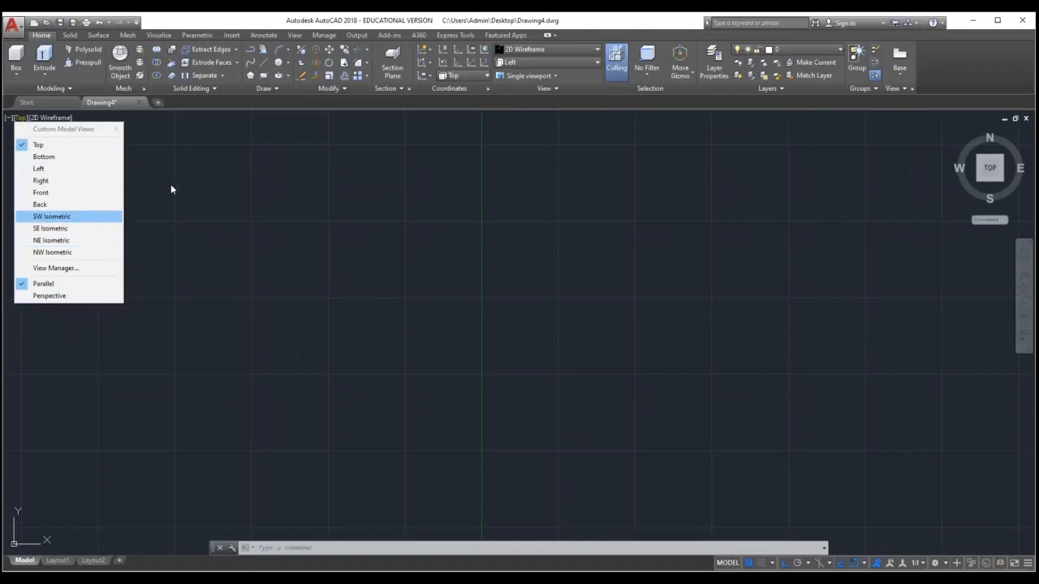
{"action": "left_click", "coordinate": [52, 217]}
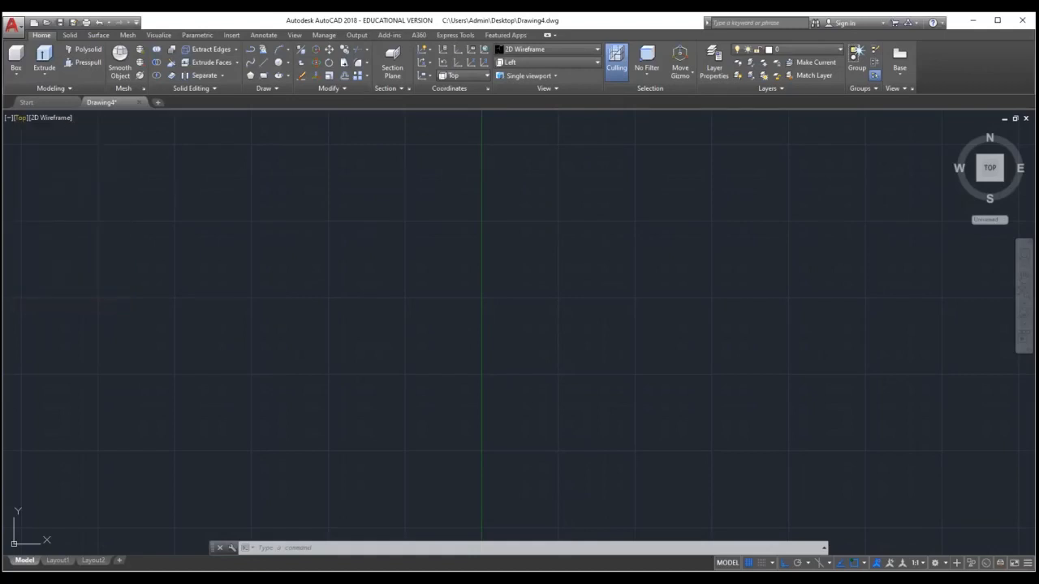
{"action": "left_click", "coordinate": [575, 62]}
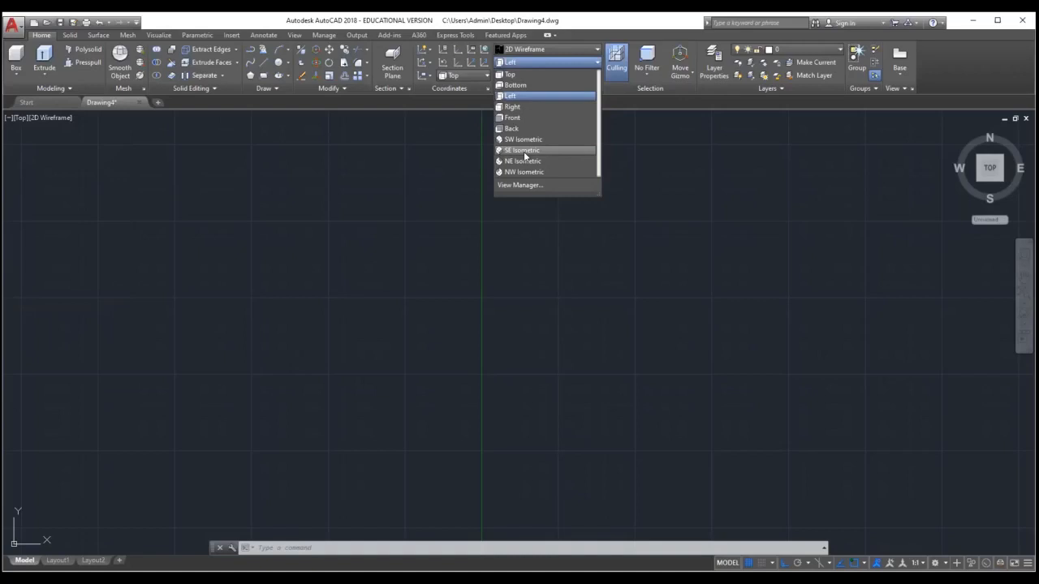
{"action": "left_click", "coordinate": [521, 150]}
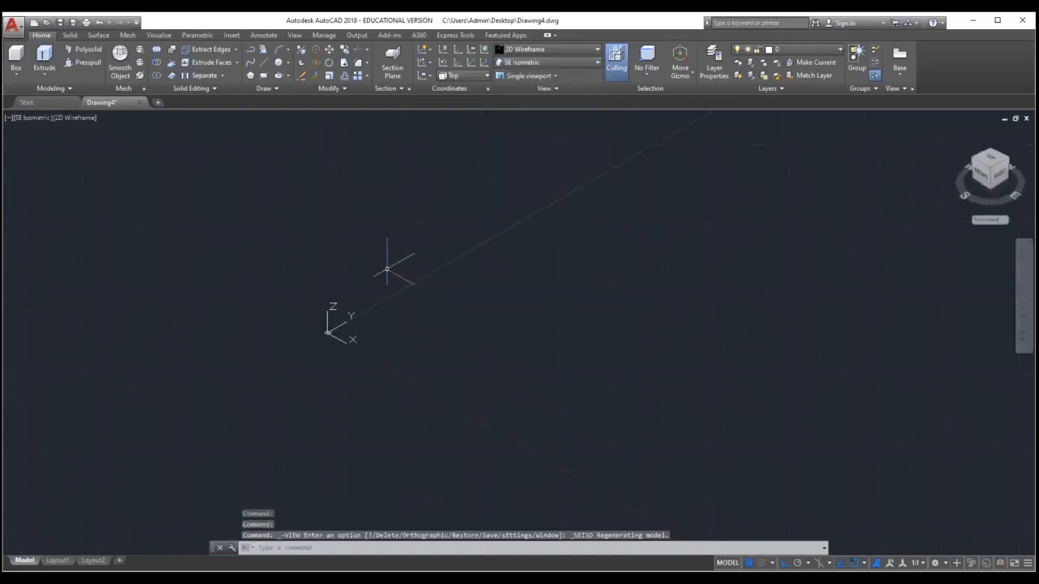
{"action": "scroll", "coordinate": [387, 277], "scroll_direction": "up", "scroll_amount": 8}
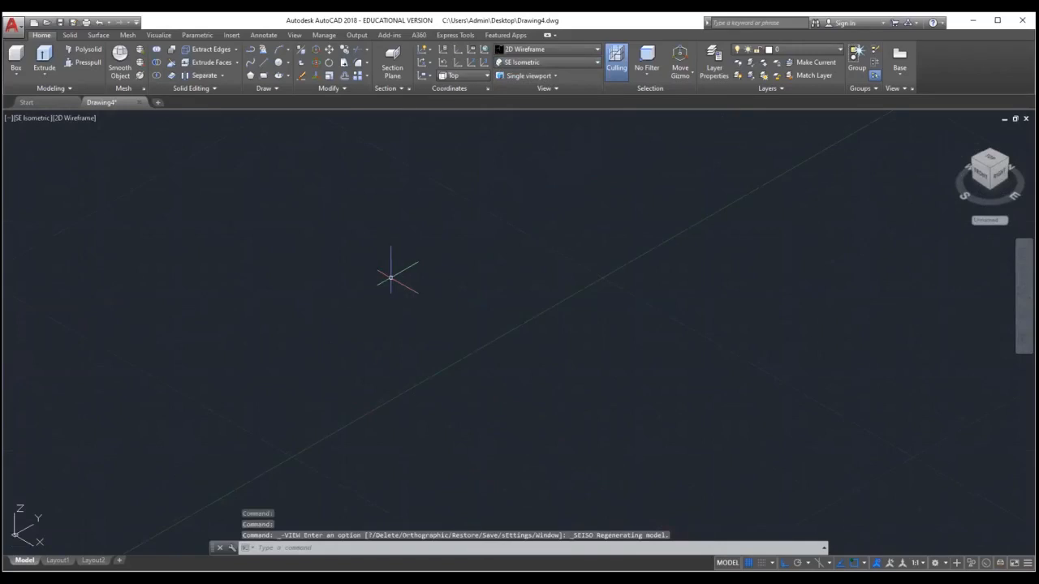
{"action": "scroll", "coordinate": [390, 278], "scroll_direction": "down", "scroll_amount": 1}
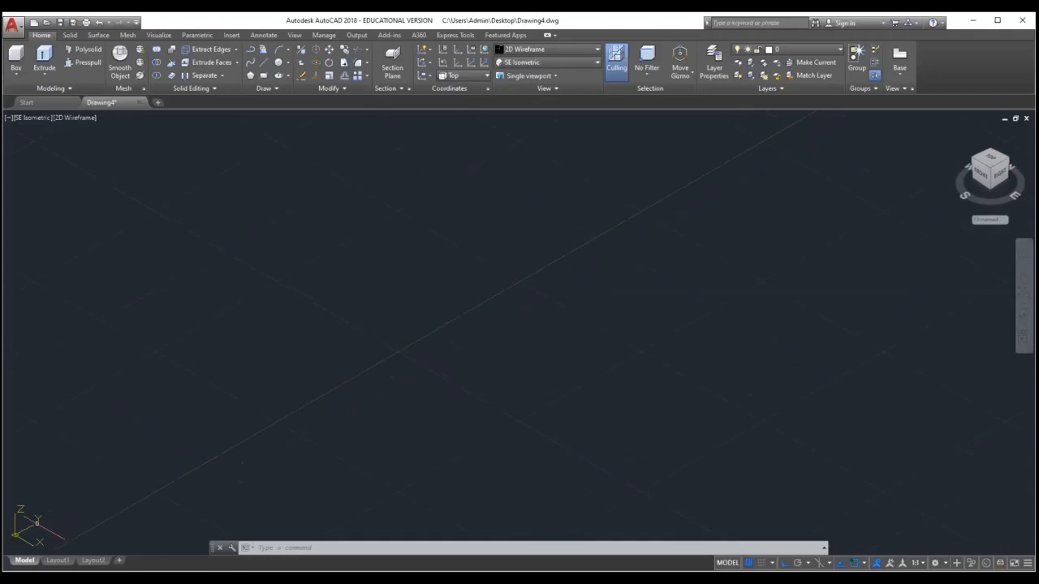
{"action": "left_click", "coordinate": [17, 533]}
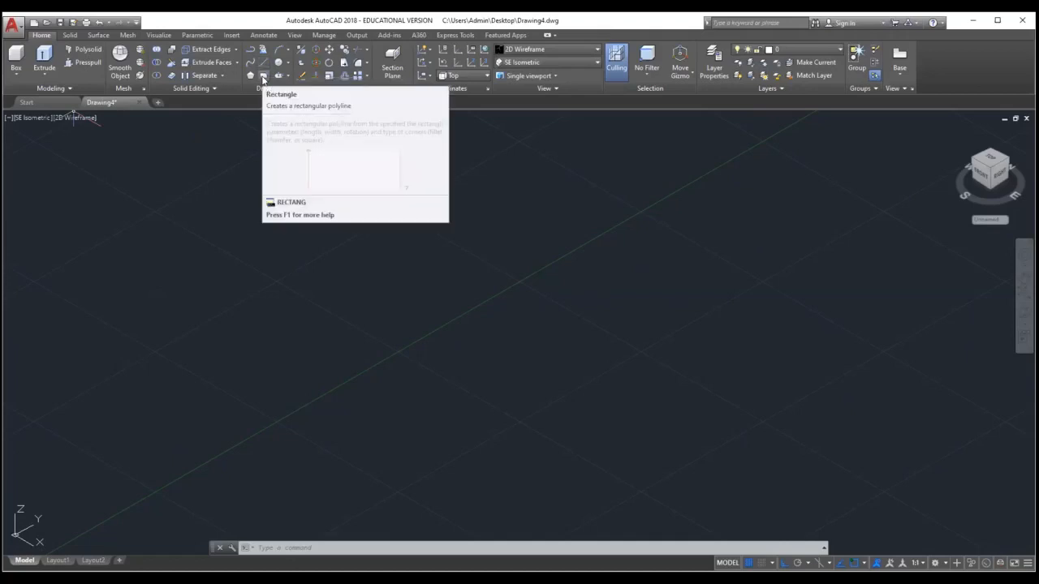
Draw a rectangle on the ground plane by dimensions, with length 50 and width 100
{"action": "left_click", "coordinate": [264, 75]}
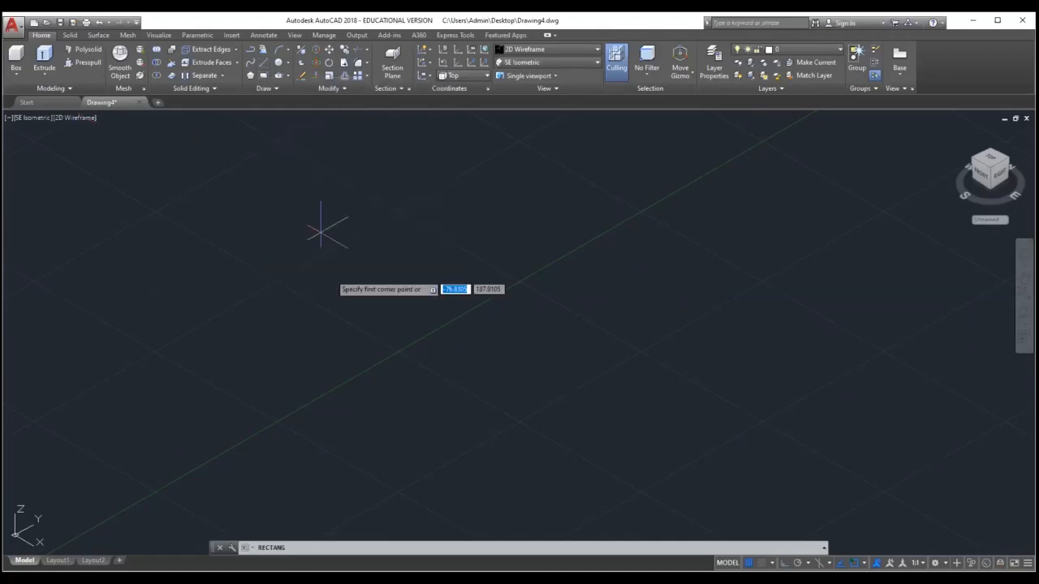
{"action": "left_click", "coordinate": [317, 298]}
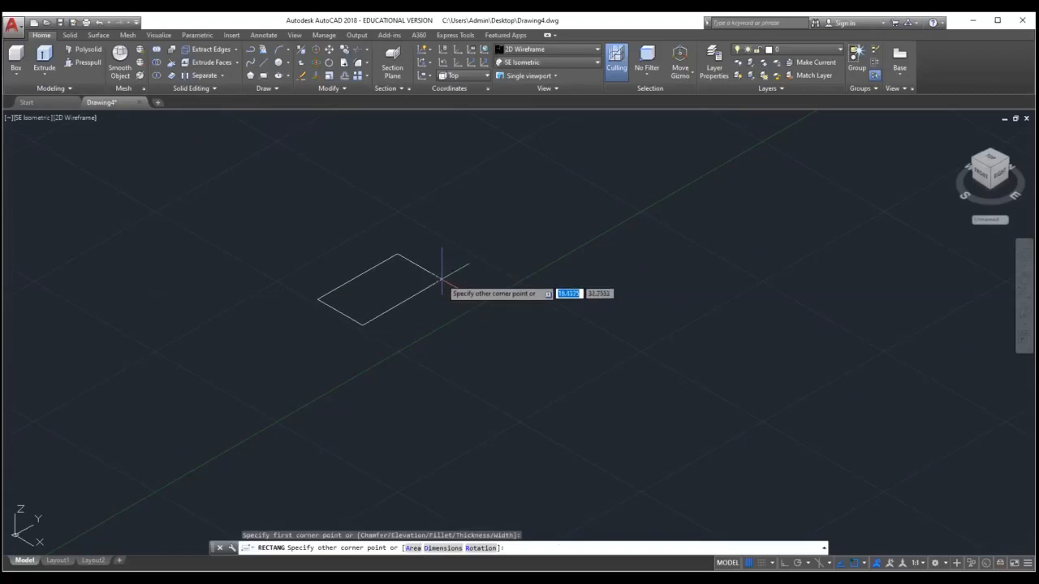
{"action": "left_click", "coordinate": [452, 550]}
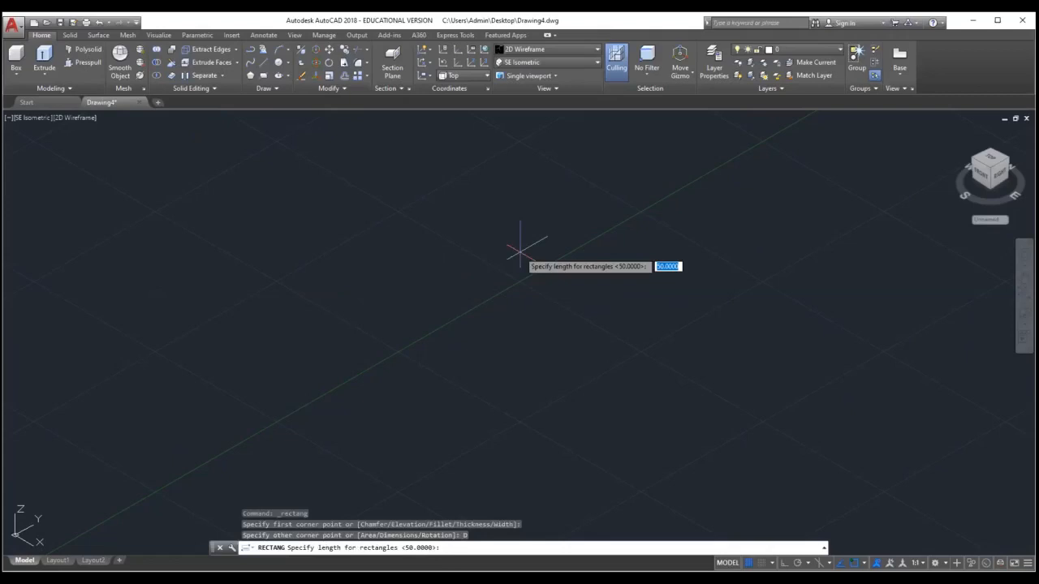
{"action": "type", "text": "50"}
{"action": "key", "text": "Return"}
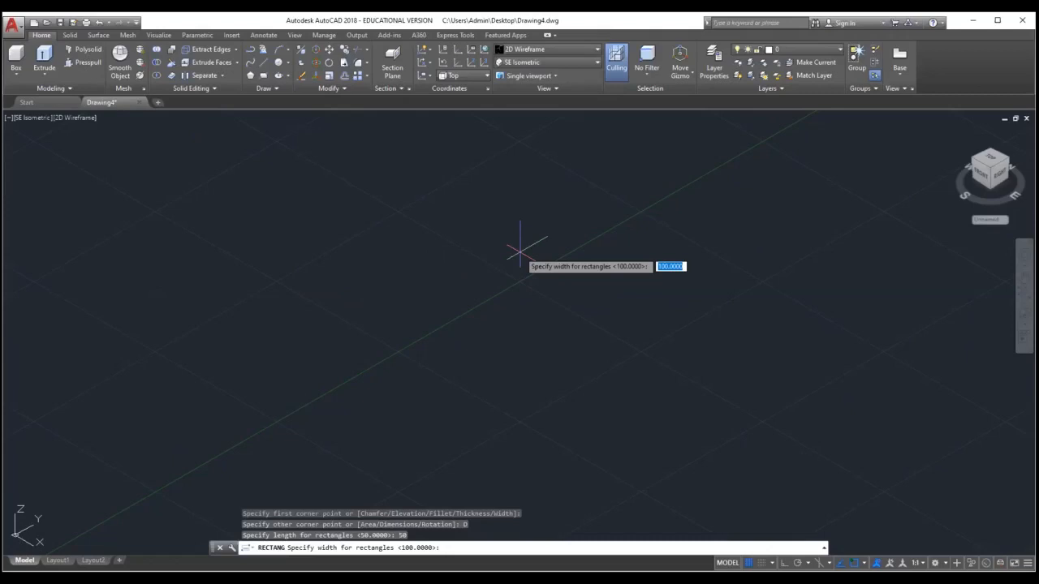
{"action": "type", "text": "100"}
{"action": "key", "text": "Return"}
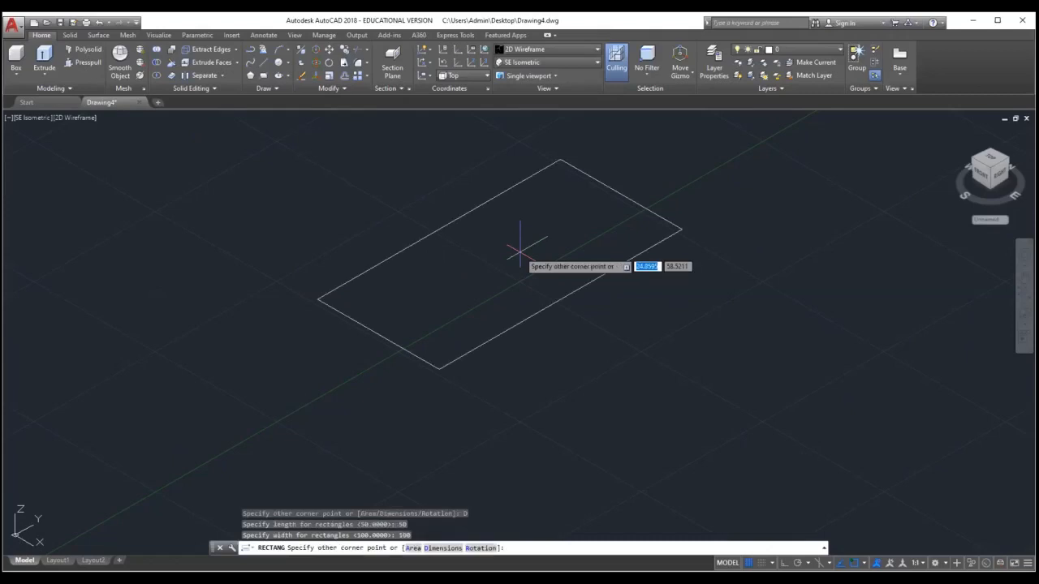
{"action": "left_click", "coordinate": [557, 332]}
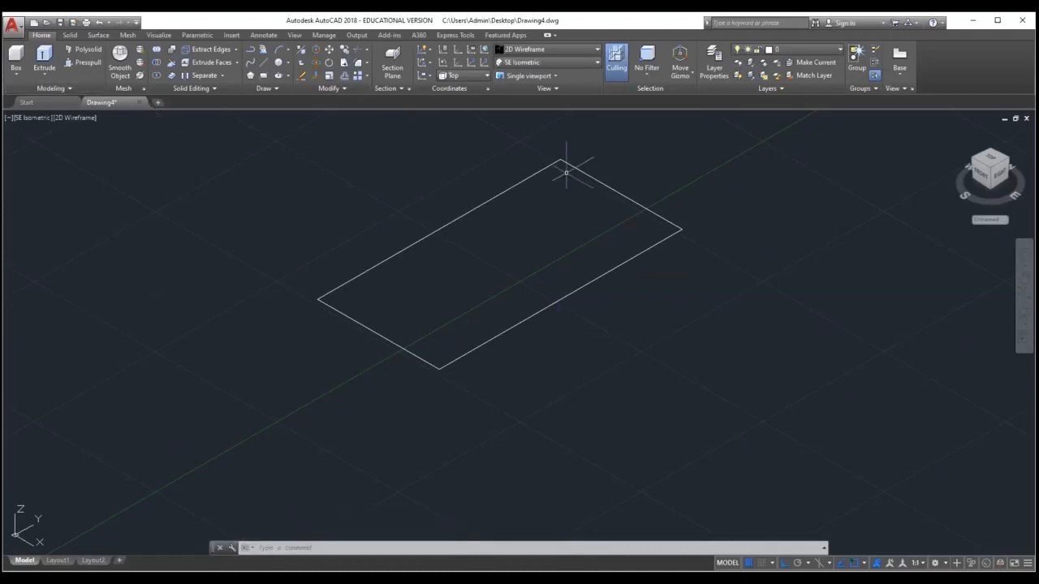
Presspull the area inside the rectangle upward to a height of 15
{"action": "left_click", "coordinate": [88, 64]}
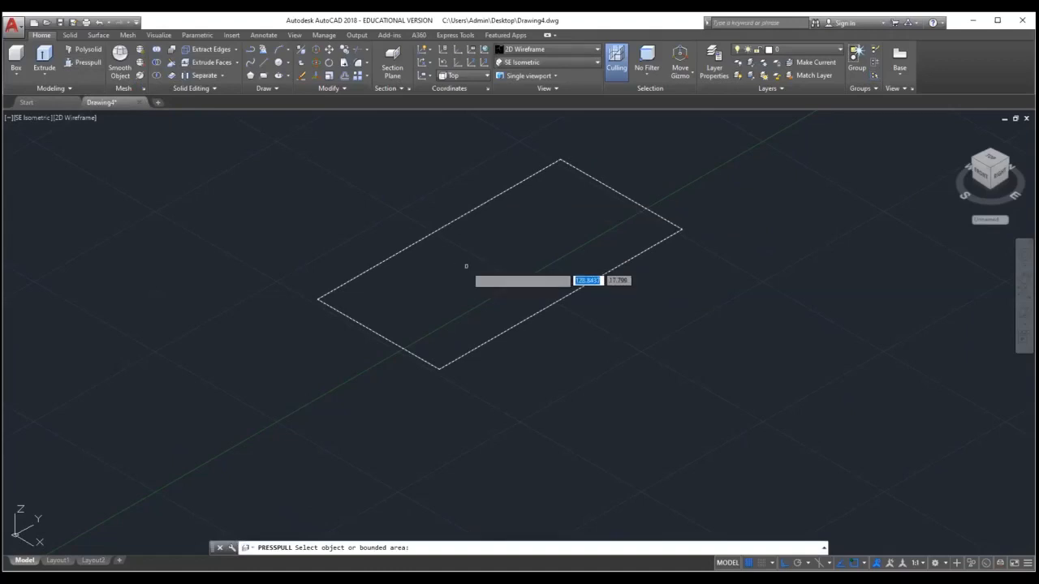
{"action": "left_click", "coordinate": [465, 265]}
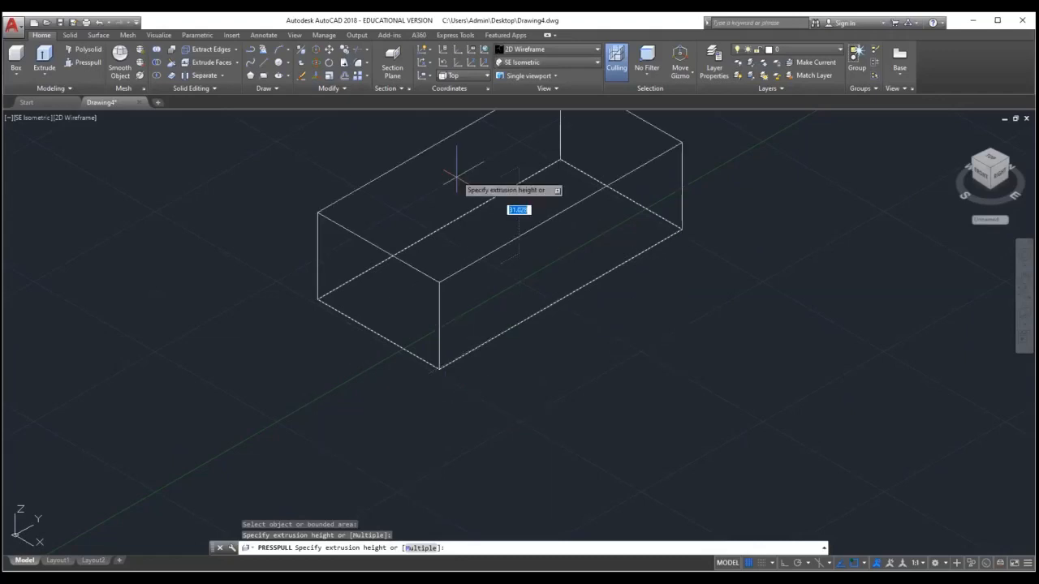
{"action": "type", "text": "15"}
{"action": "key", "text": "Return"}
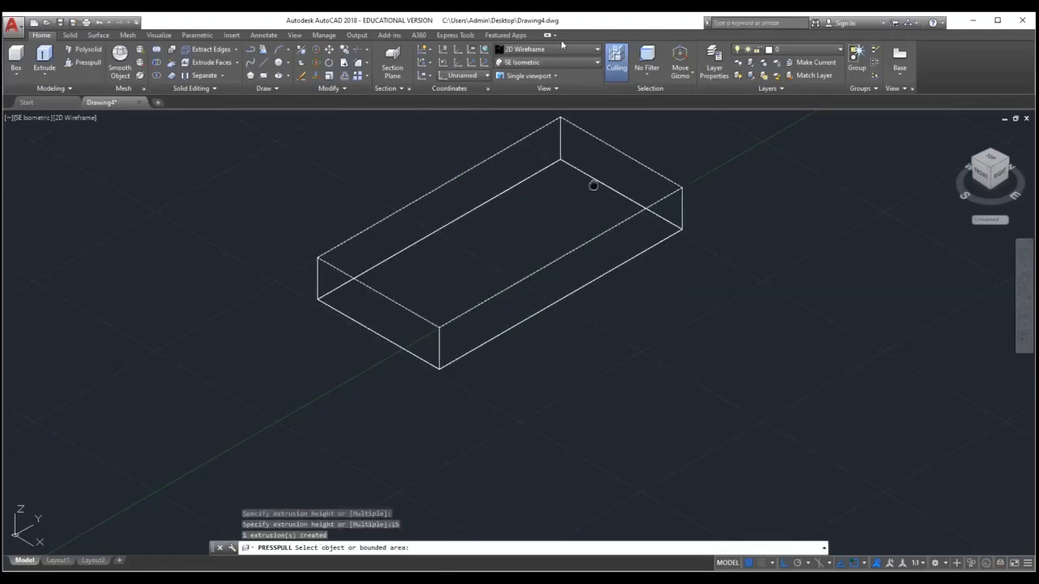
Change the visual style to Shaded with edges for the extruded block
{"action": "middle_click_drag", "start_coordinate": [594, 186], "coordinate": [571, 214]}
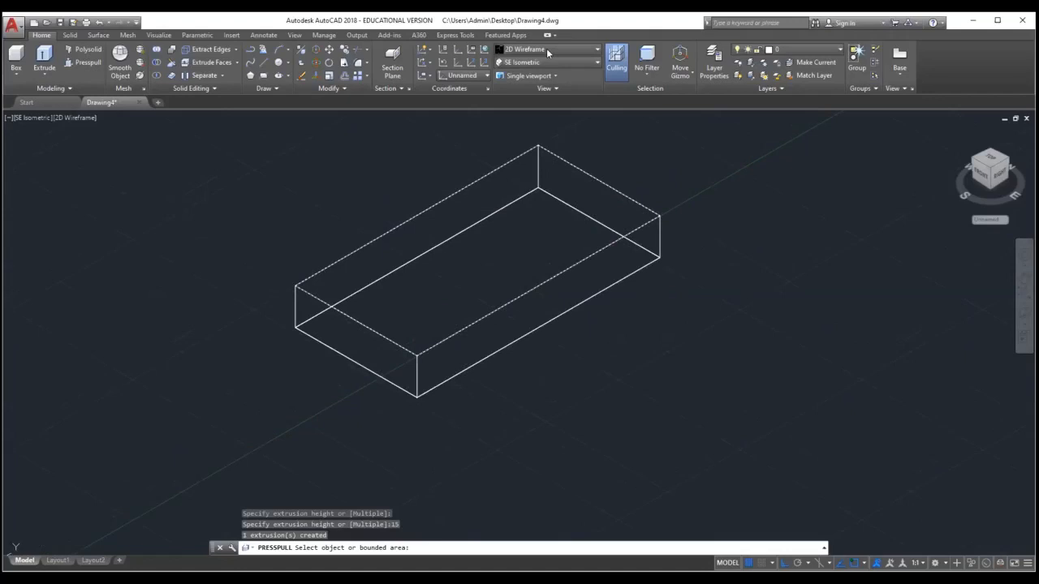
{"action": "middle_click_drag", "start_coordinate": [620, 147], "coordinate": [601, 174]}
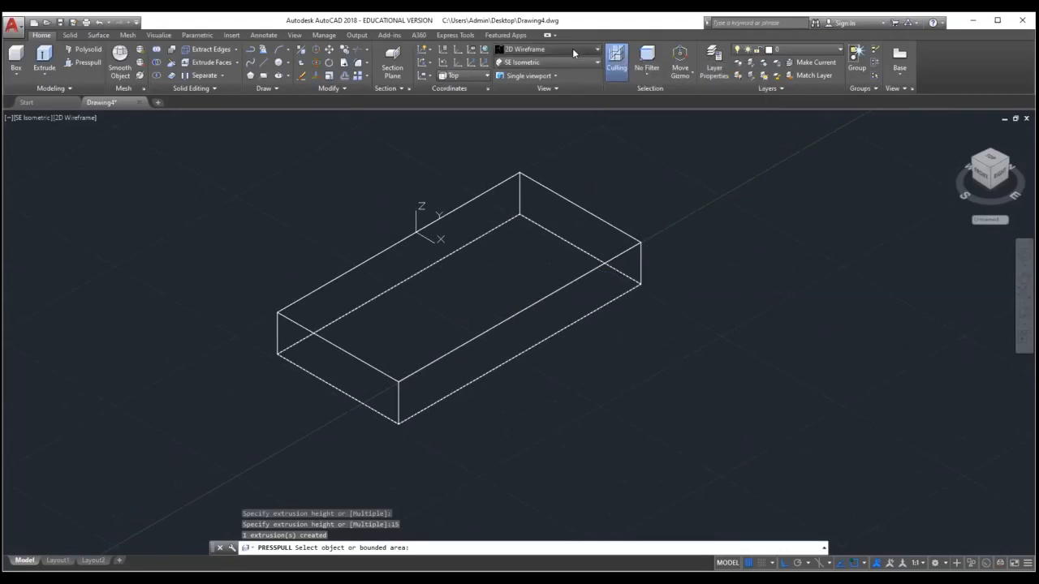
{"action": "left_click", "coordinate": [579, 49]}
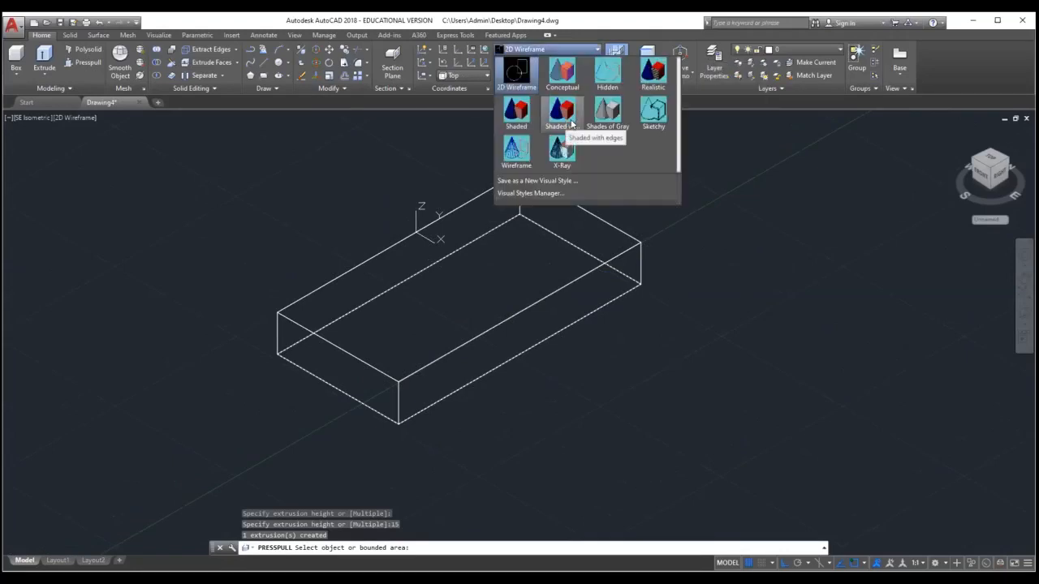
{"action": "left_click", "coordinate": [385, 298]}
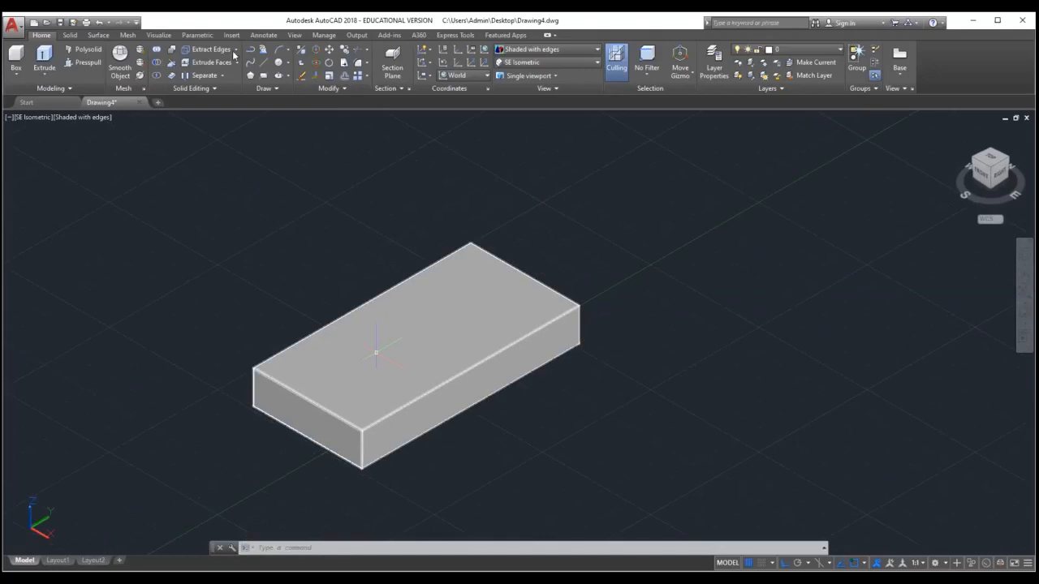
{"action": "left_click", "coordinate": [235, 52]}
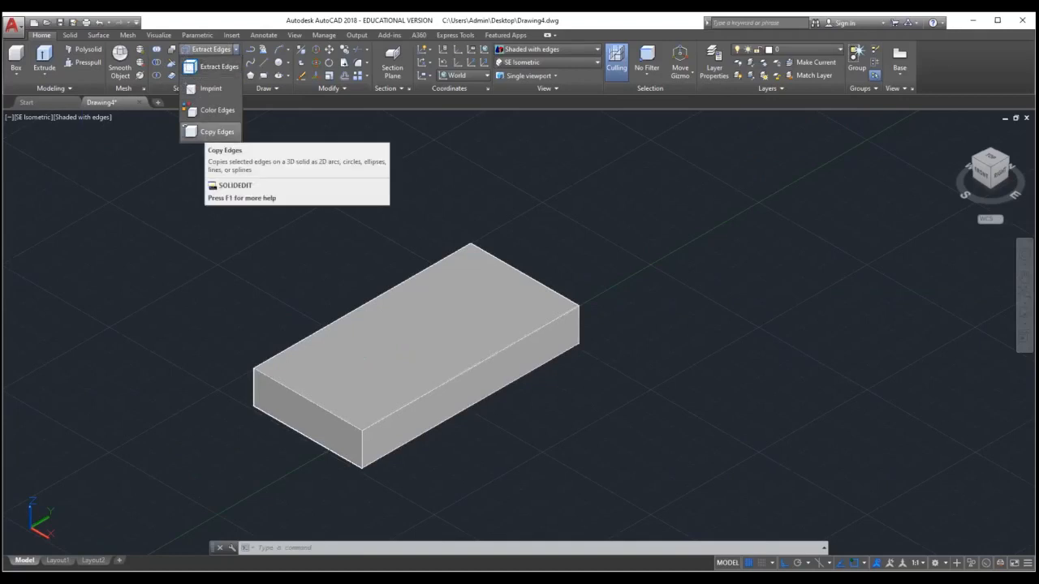
{"action": "left_click", "coordinate": [213, 131]}
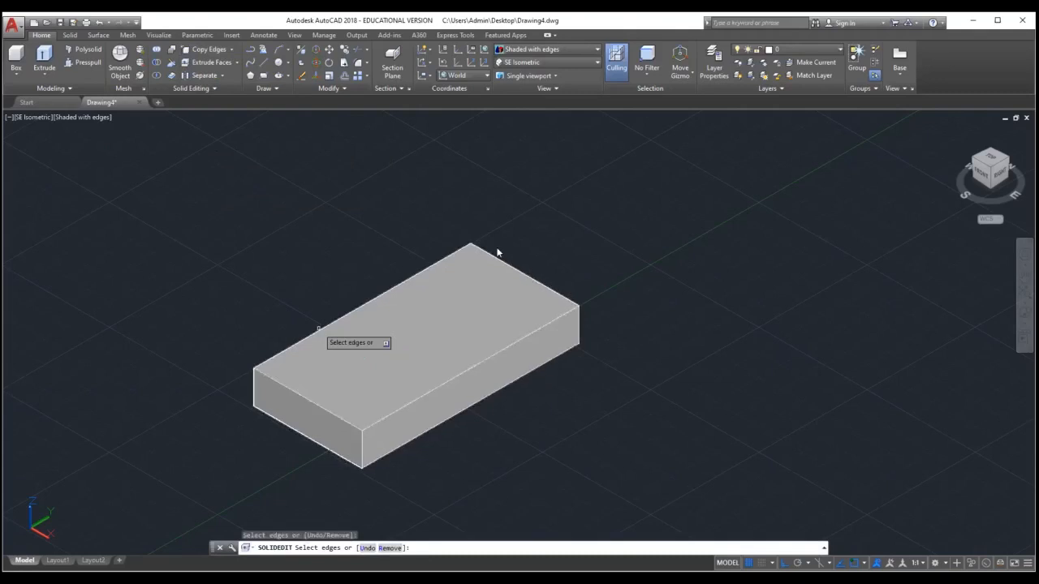
{"action": "key", "text": "Return"}
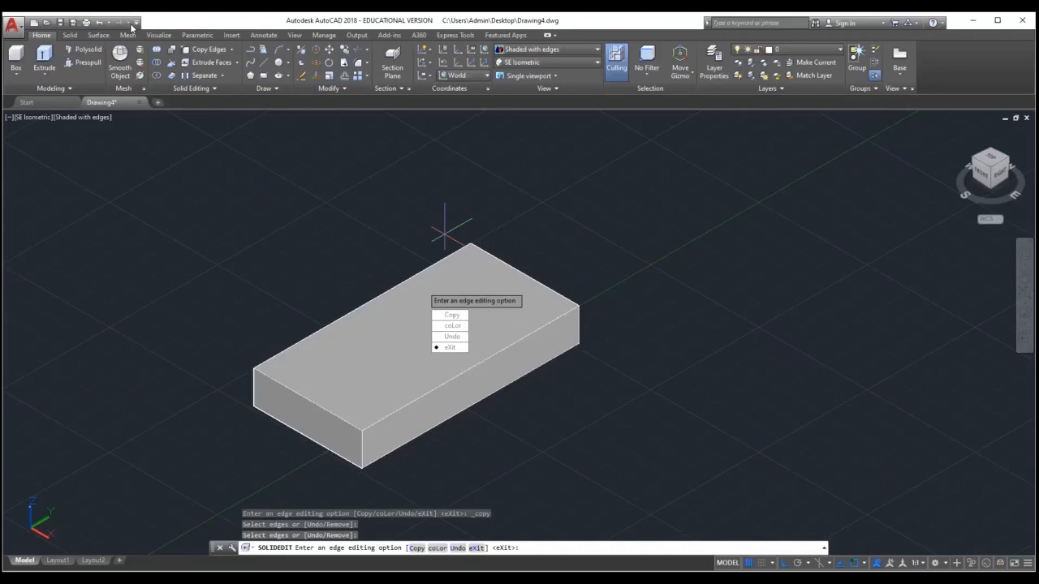
{"action": "key", "text": "Escape"}
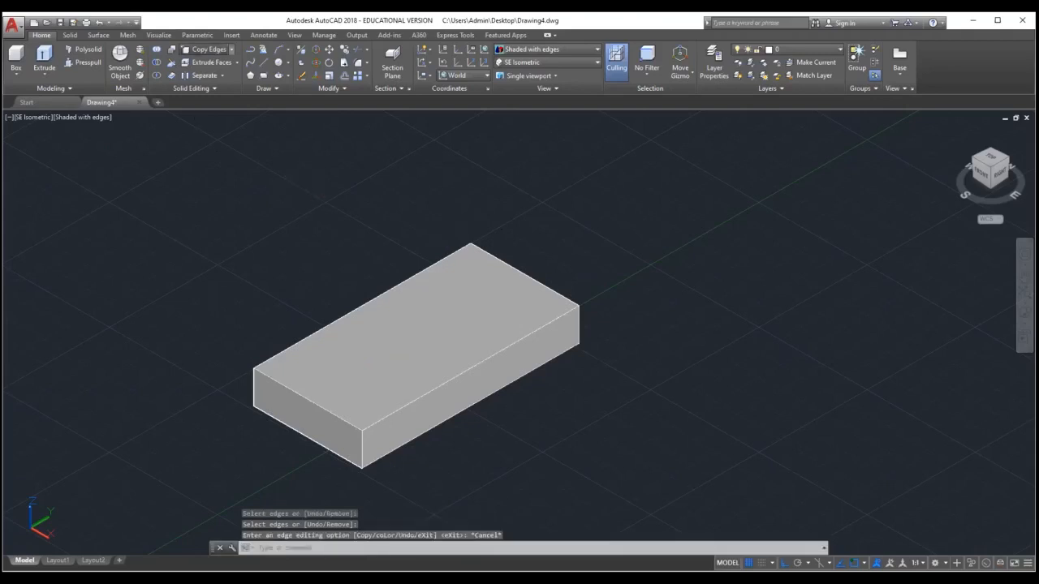
Copy the block's long rear top edge about 23 units along the X axis onto the top face using Copy Edges
{"action": "left_click", "coordinate": [209, 50]}
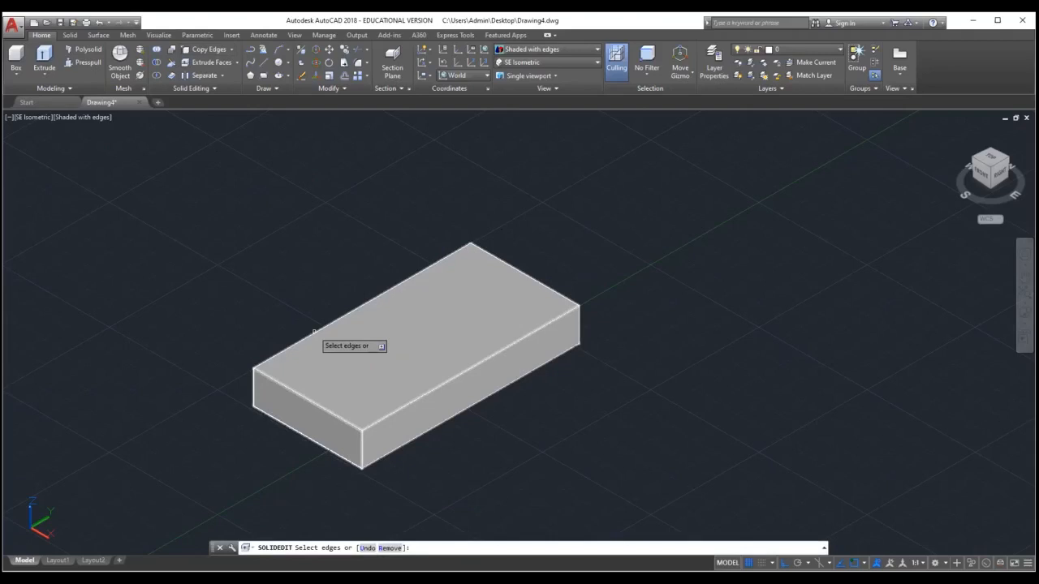
{"action": "left_click", "coordinate": [313, 332]}
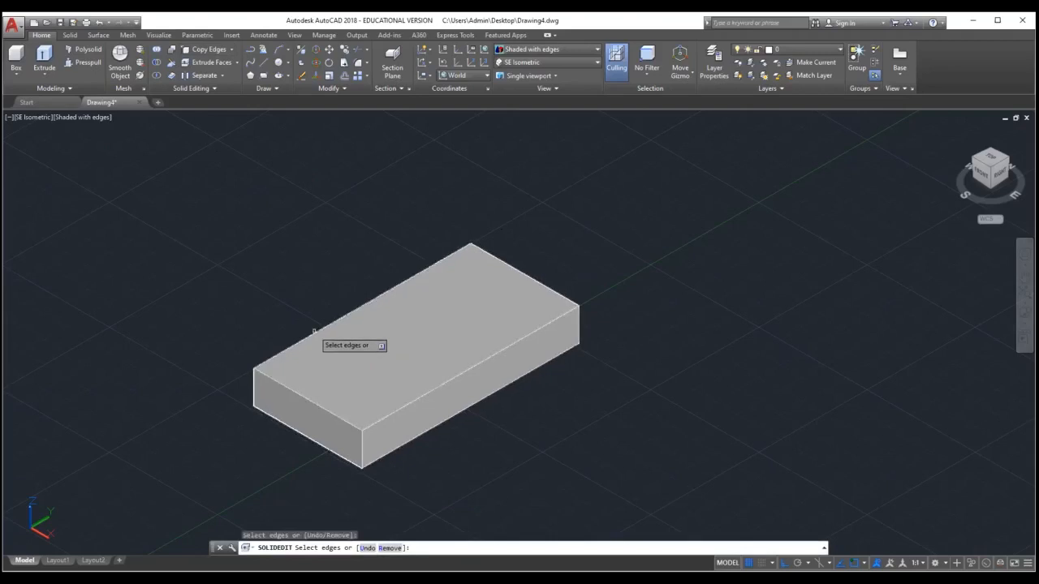
{"action": "key", "text": "Return"}
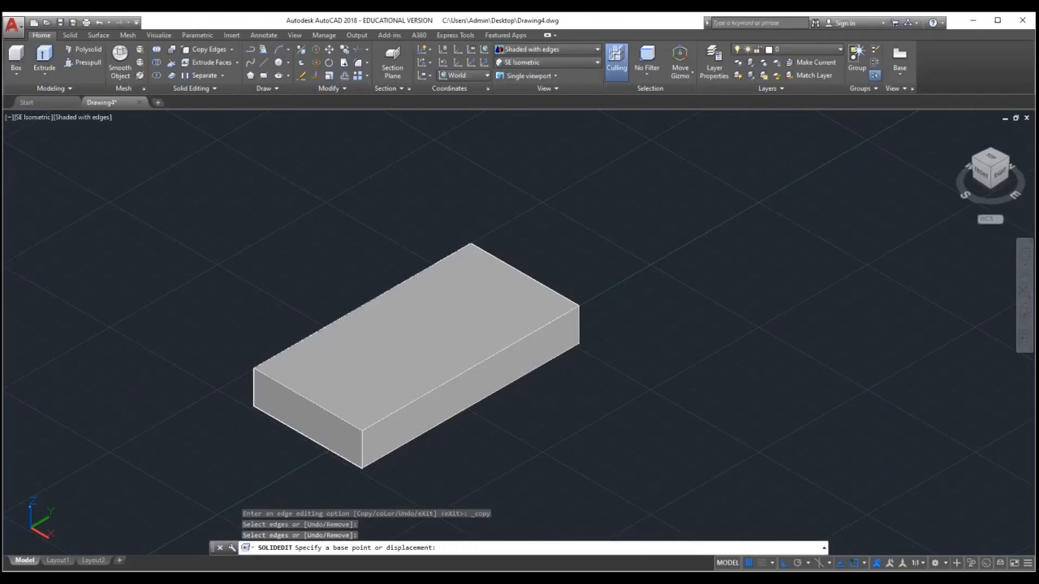
{"action": "left_click", "coordinate": [497, 228]}
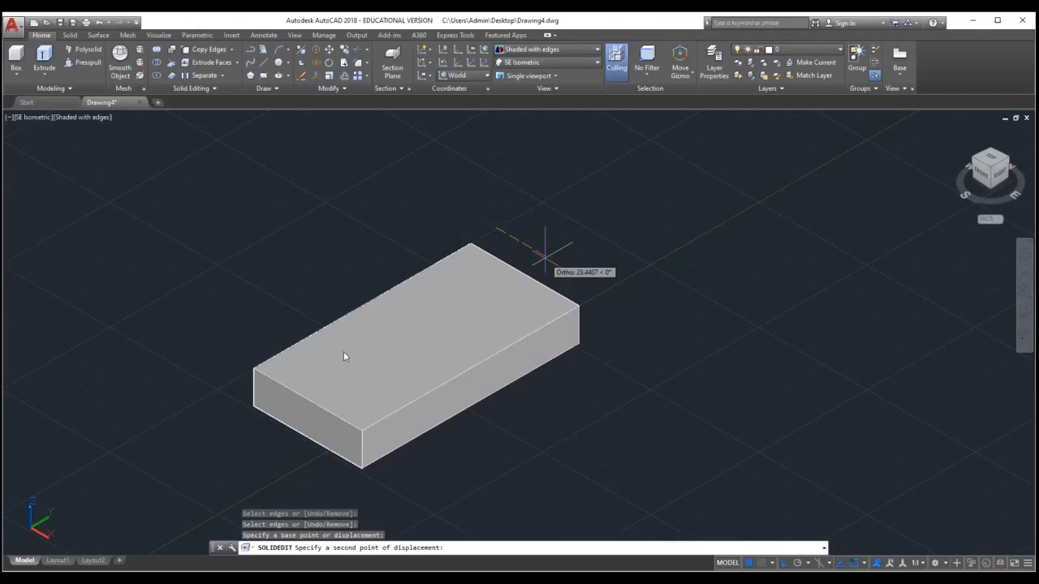
{"action": "left_click", "coordinate": [546, 252]}
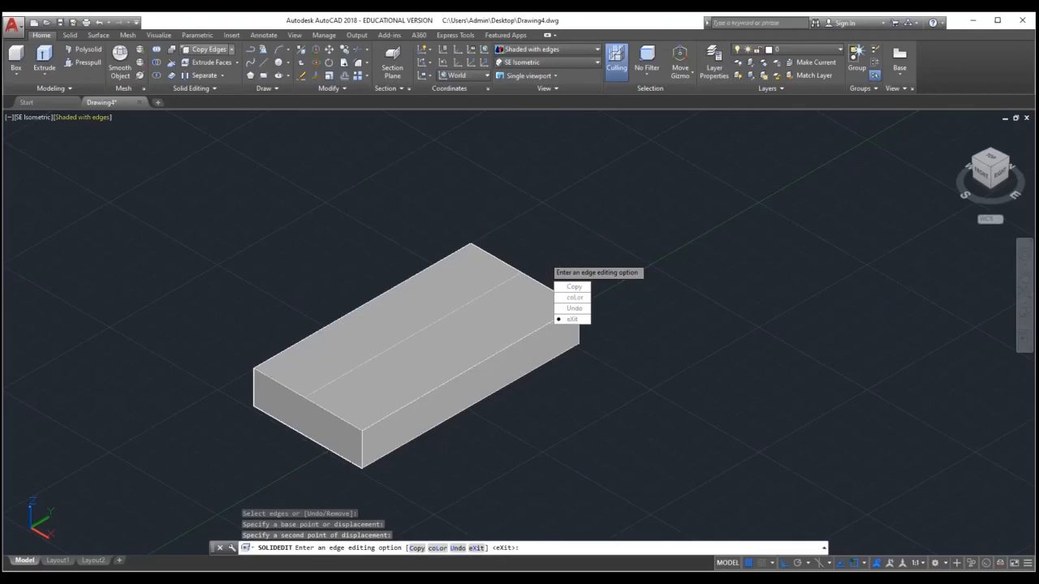
Copy the block's short front top edge about 34 units along the Y axis onto the top face using Copy Edges
{"action": "left_click", "coordinate": [209, 49]}
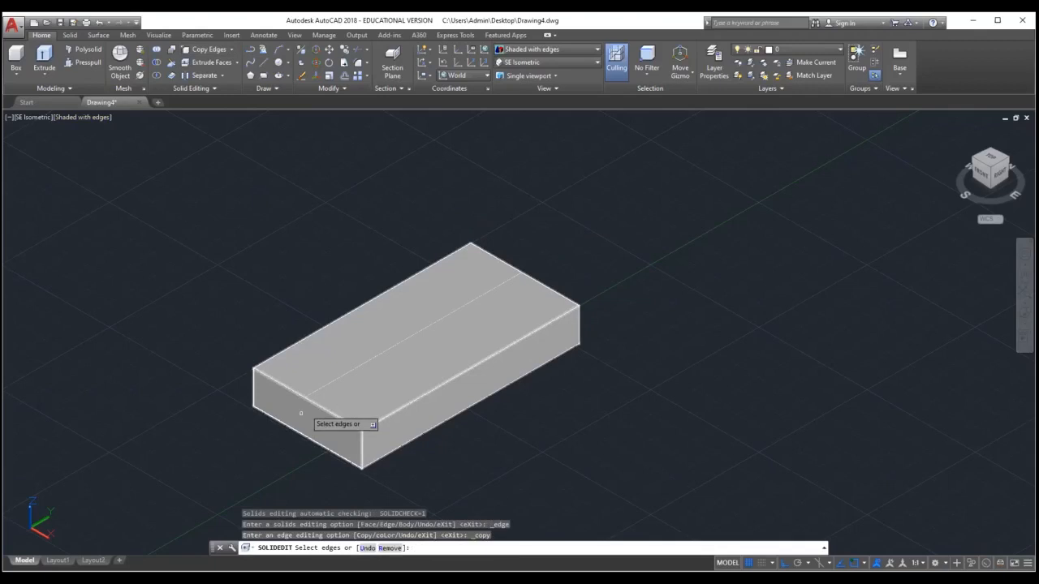
{"action": "left_click", "coordinate": [315, 399]}
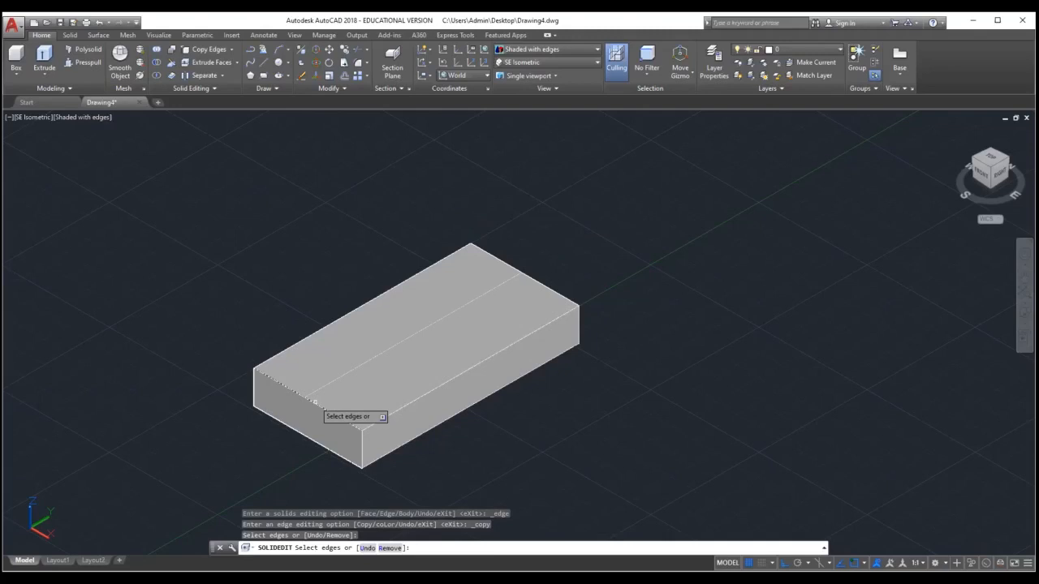
{"action": "key", "text": "Return"}
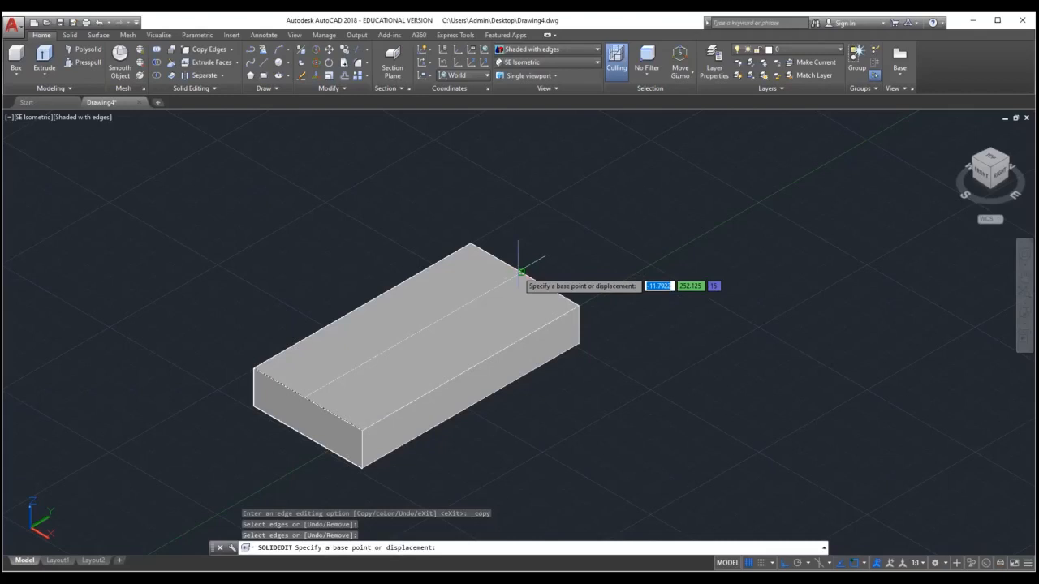
{"action": "left_click", "coordinate": [520, 272]}
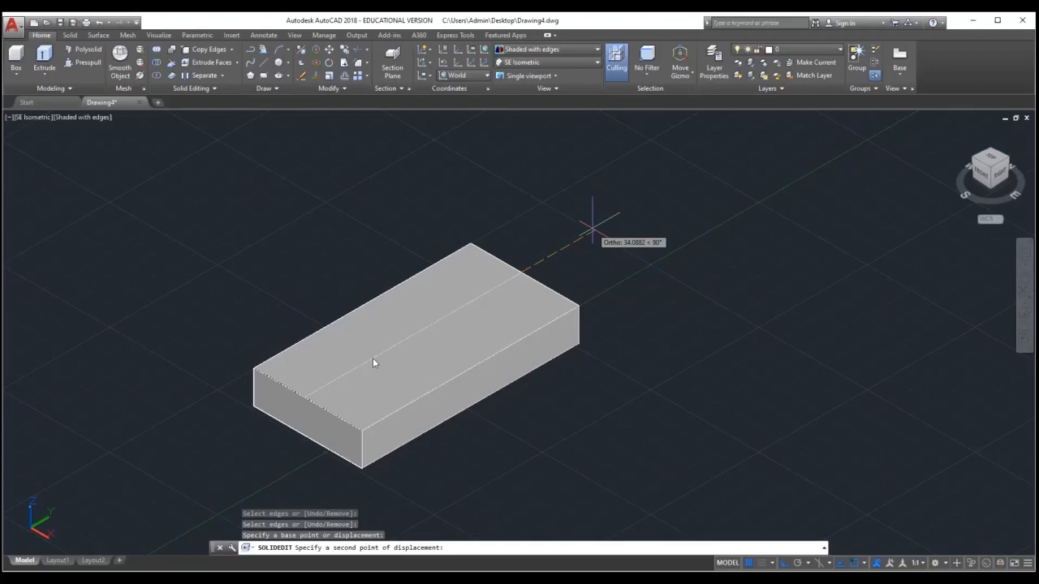
{"action": "left_click", "coordinate": [593, 225]}
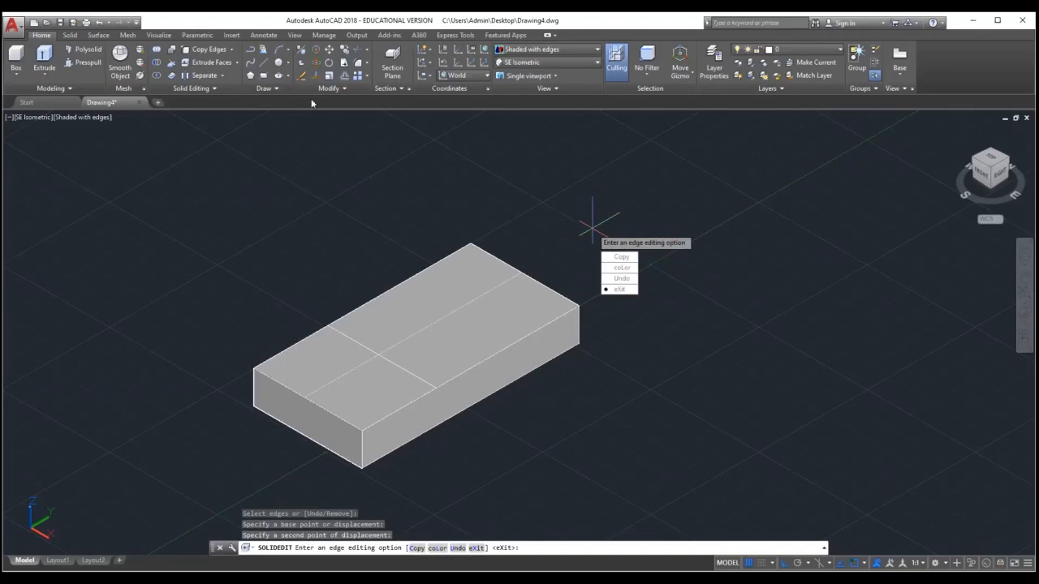
Draw a circle of radius 4 on the top face, centred where the two copied edge lines cross
{"action": "left_click", "coordinate": [289, 63]}
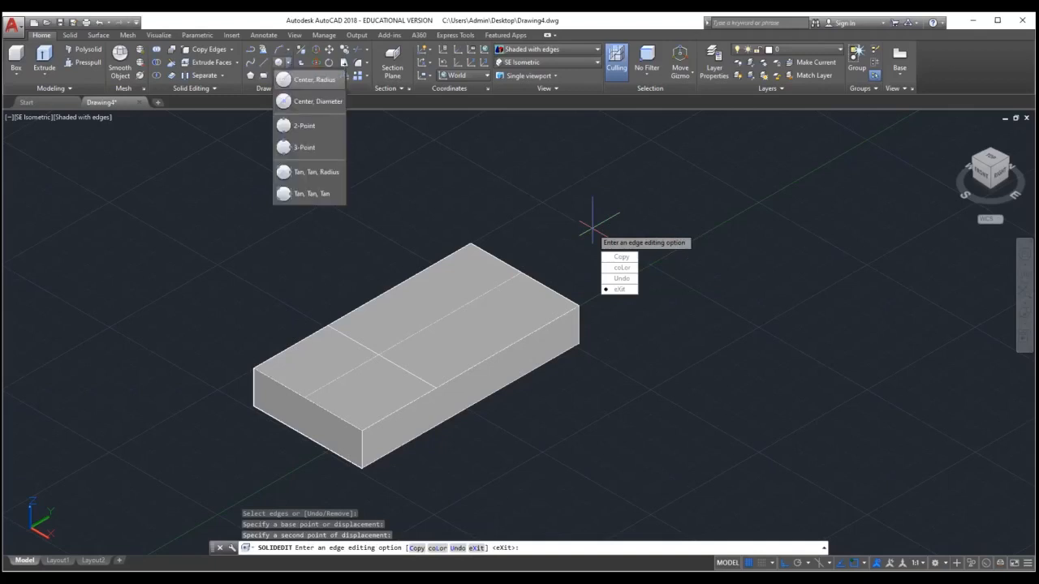
{"action": "left_click", "coordinate": [309, 79]}
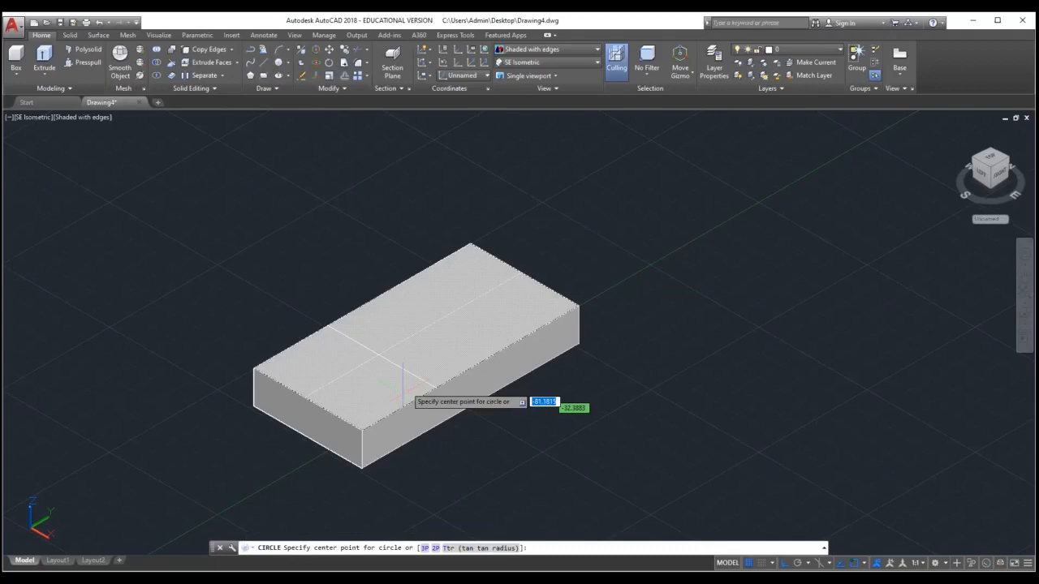
{"action": "left_click", "coordinate": [379, 355]}
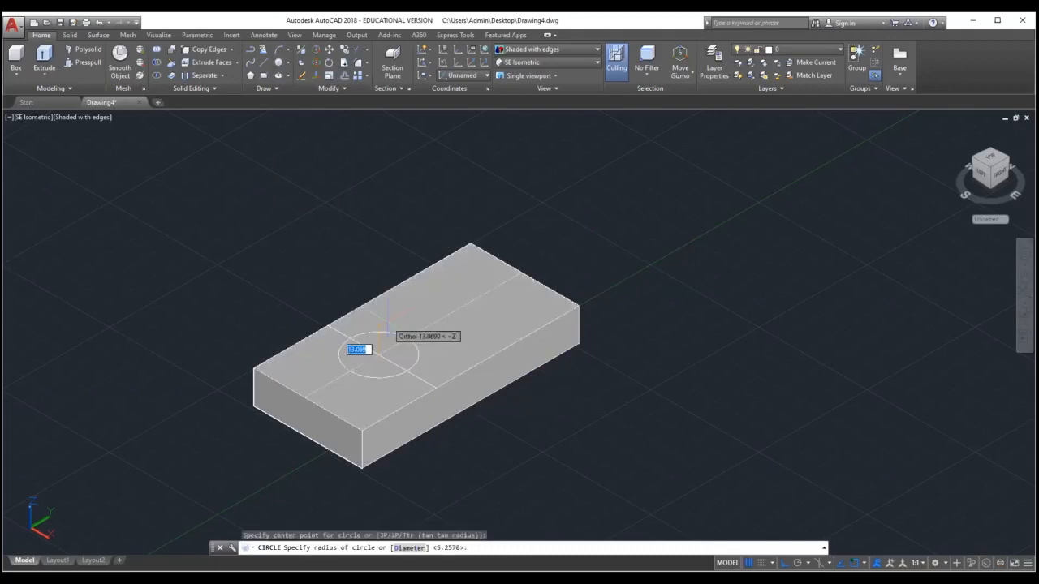
{"action": "type", "text": "2"}
{"action": "key", "text": "BackSpace"}
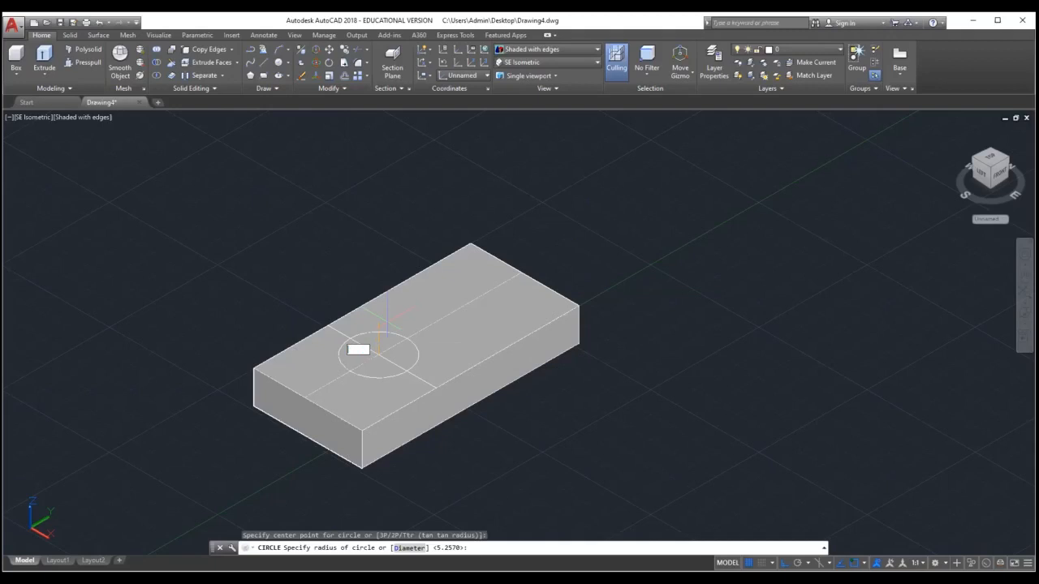
{"action": "type", "text": "4"}
{"action": "key", "text": "Return"}
{"action": "scroll", "coordinate": [387, 326], "scroll_direction": "up", "scroll_amount": 2}
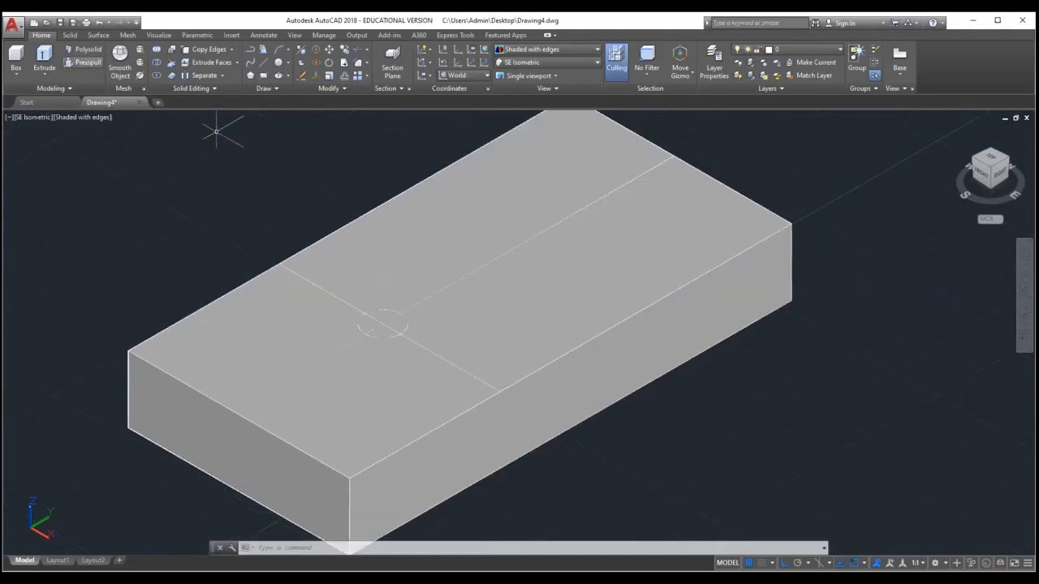
{"action": "left_click", "coordinate": [85, 62]}
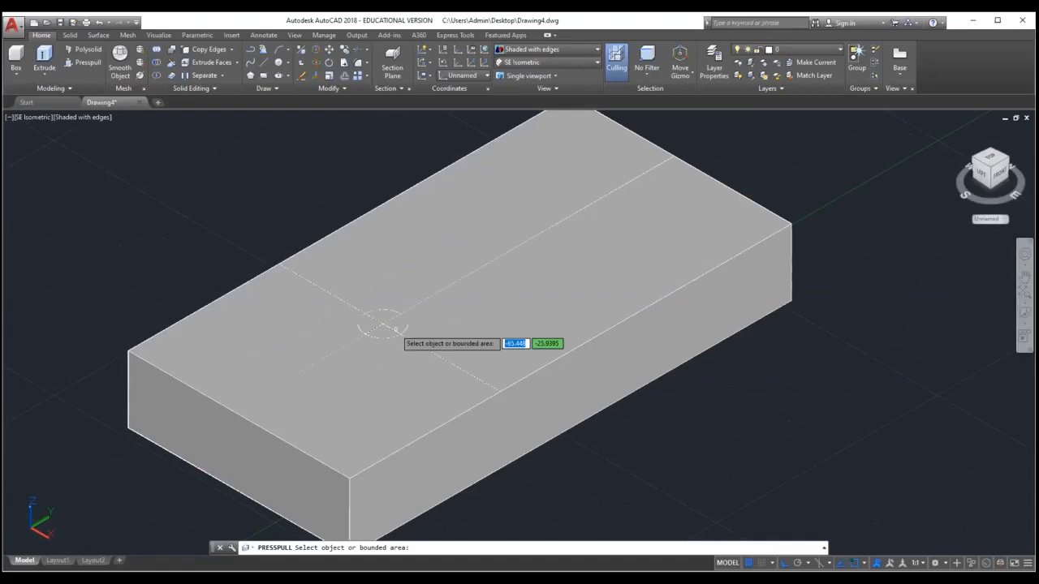
{"action": "left_click", "coordinate": [383, 328]}
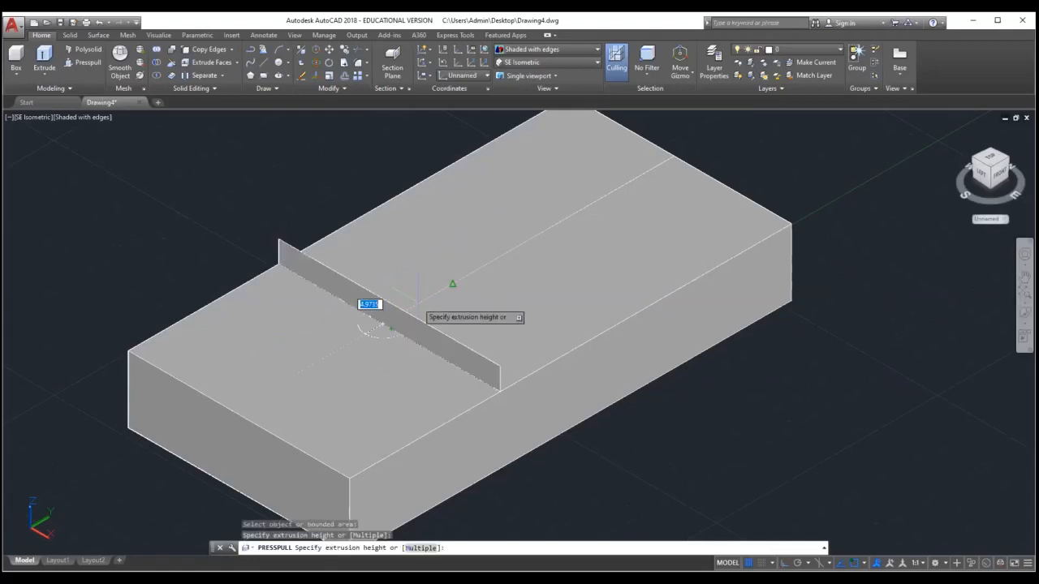
{"action": "key", "text": "Escape"}
Try to select and erase the copied edge lines on the top face, and undo the erase
{"action": "left_click", "coordinate": [417, 302]}
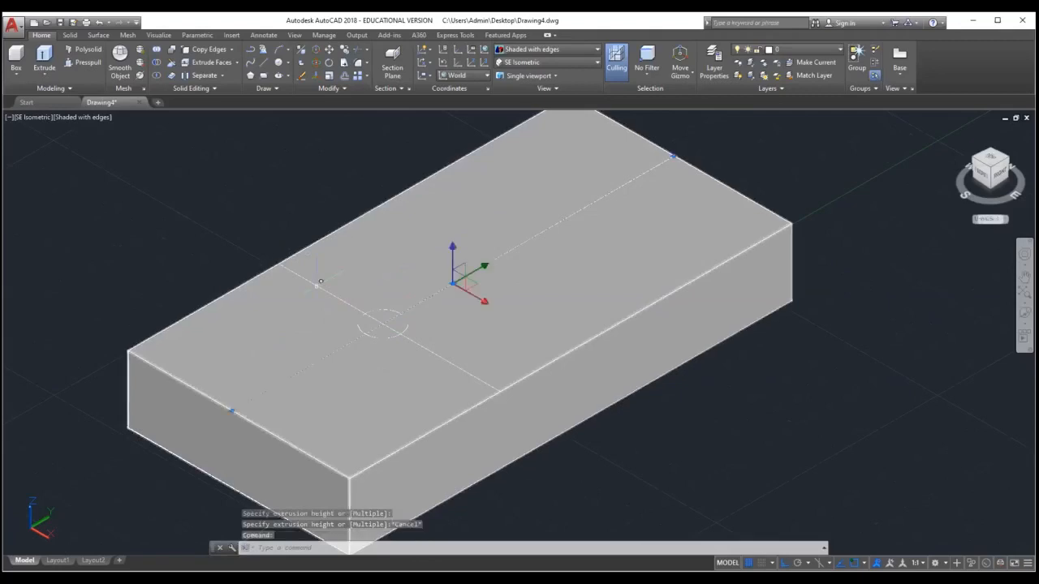
{"action": "left_click", "coordinate": [316, 287]}
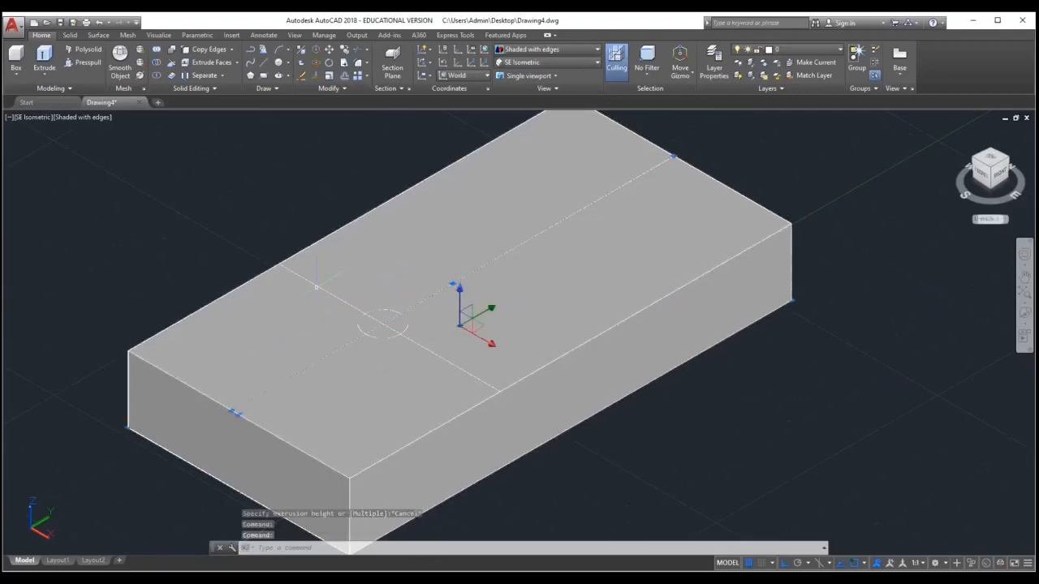
{"action": "left_click", "coordinate": [317, 286]}
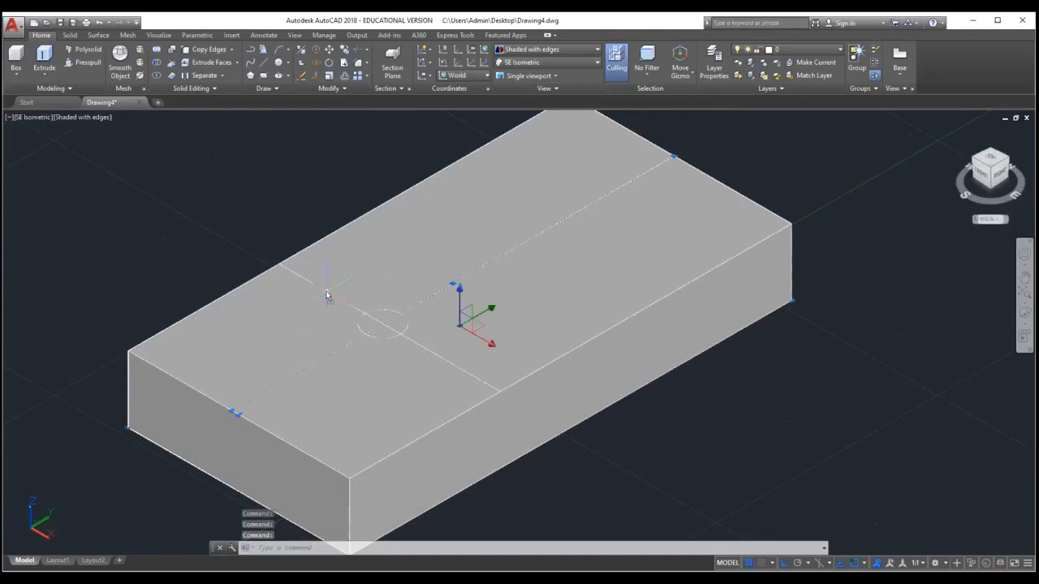
{"action": "left_click", "coordinate": [326, 294]}
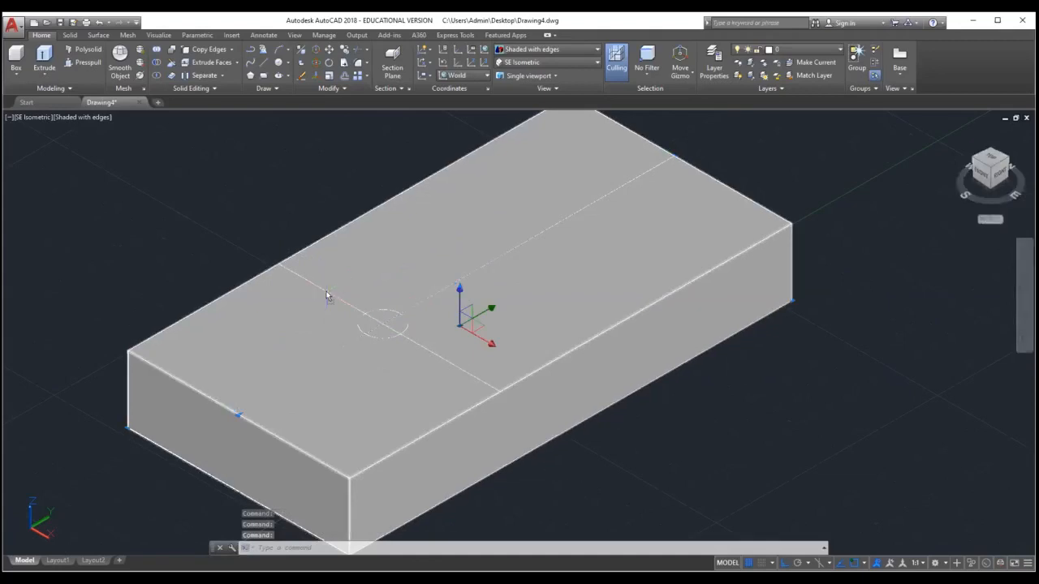
{"action": "key", "text": "Escape"}
{"action": "left_click", "coordinate": [348, 303]}
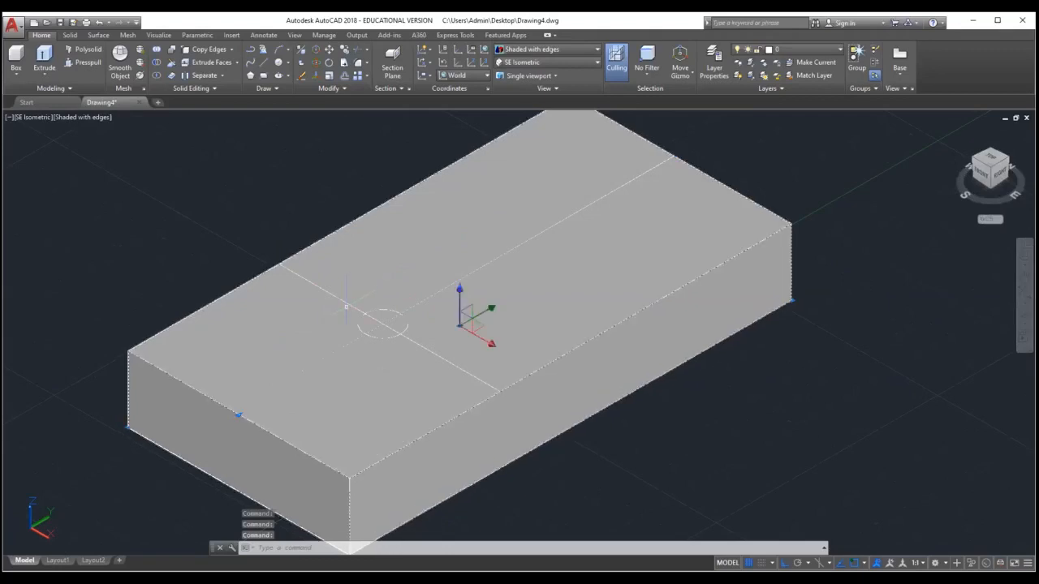
{"action": "key", "text": "Delete"}
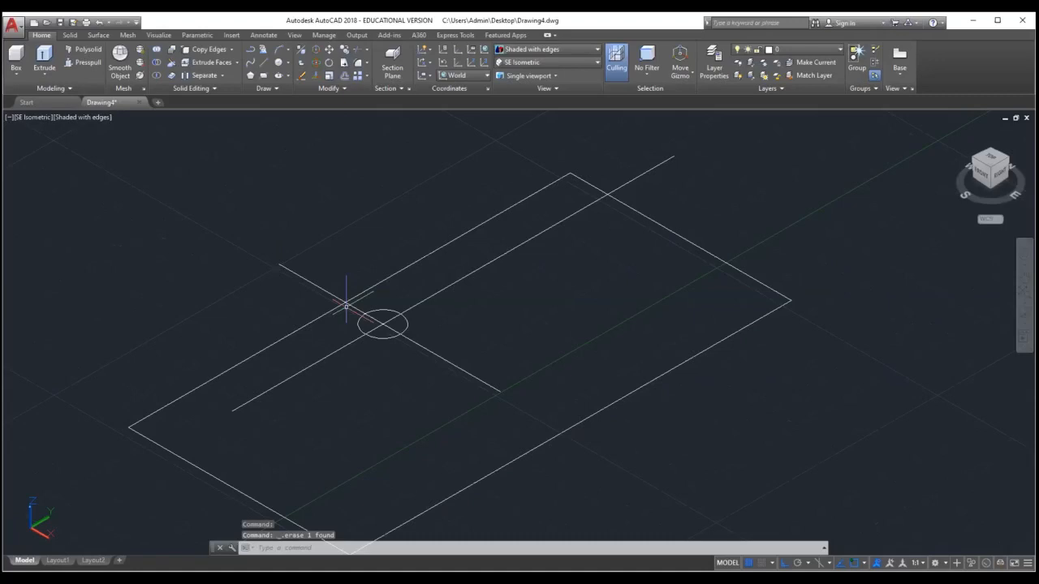
{"action": "key", "text": "ctrl+z"}
Try again to erase both copied edge lines in a closer view, undo the erase and clear the selection
{"action": "left_click", "coordinate": [439, 300]}
{"action": "scroll", "coordinate": [439, 300], "scroll_direction": "up", "scroll_amount": 3}
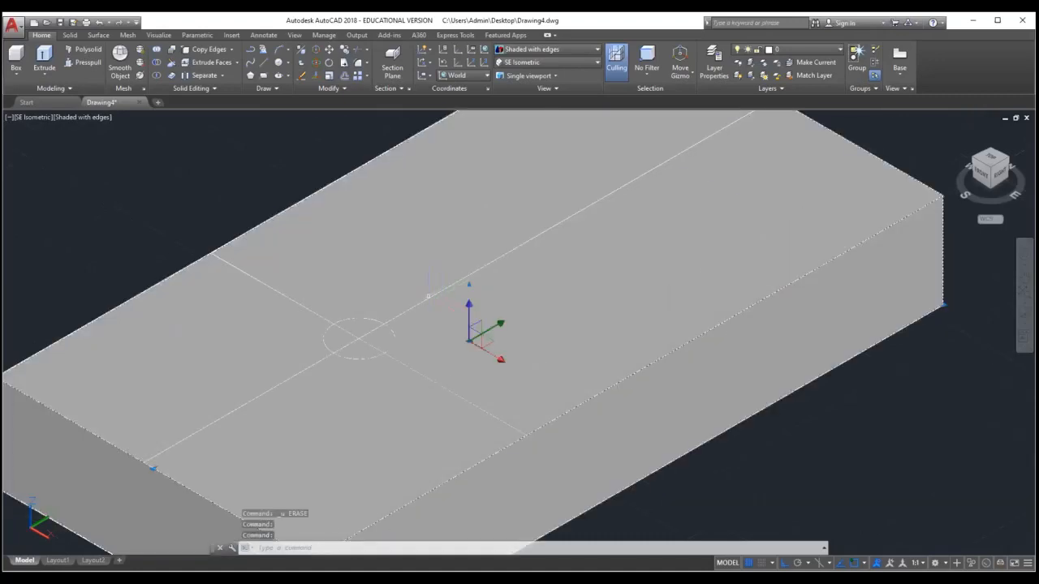
{"action": "left_click", "coordinate": [428, 296]}
{"action": "left_click", "coordinate": [396, 358]}
{"action": "key", "text": "Delete"}
{"action": "scroll", "coordinate": [451, 371], "scroll_direction": "down", "scroll_amount": 4}
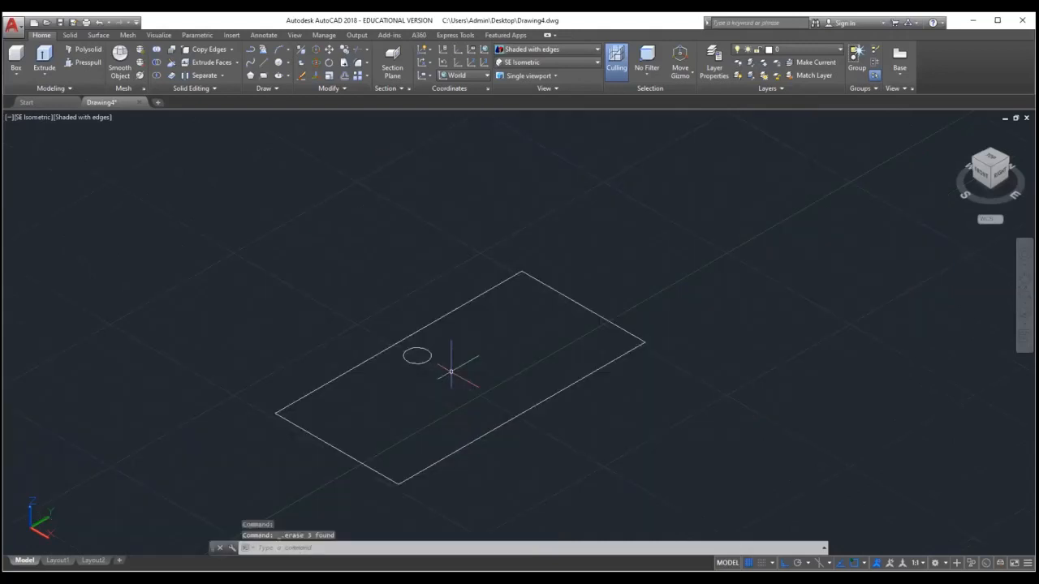
{"action": "scroll", "coordinate": [451, 371], "scroll_direction": "up", "scroll_amount": 4}
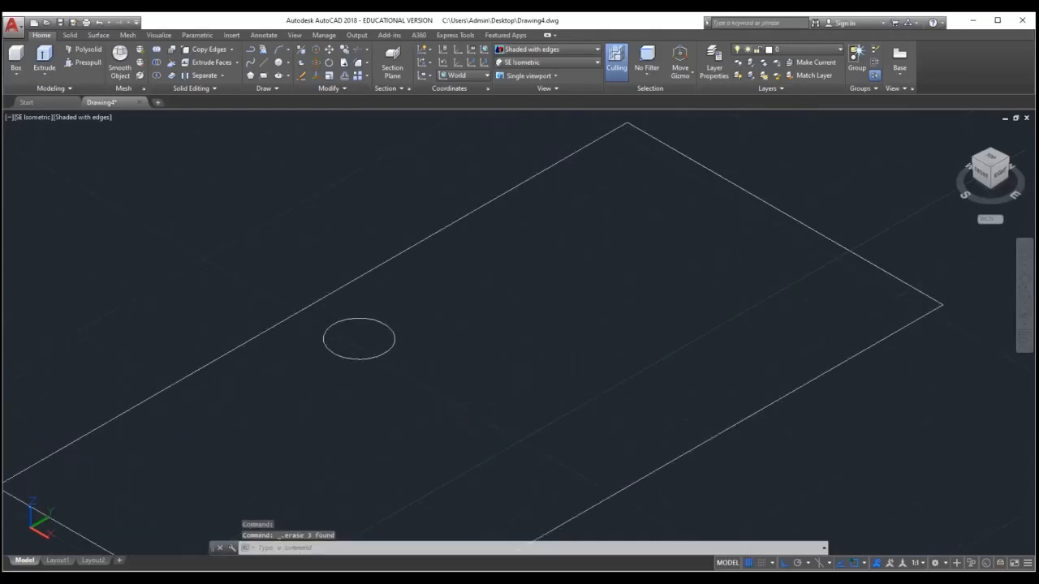
{"action": "key", "text": "ctrl+z"}
{"action": "key", "text": "ctrl+z"}
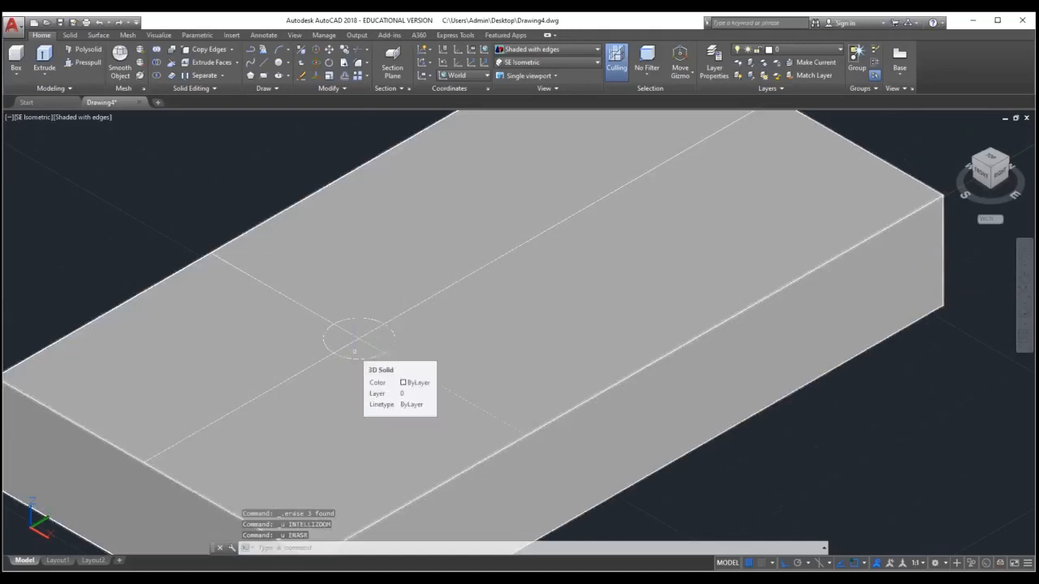
{"action": "key", "text": "Escape"}
{"action": "key", "text": "Escape"}
{"action": "key", "text": "Escape"}
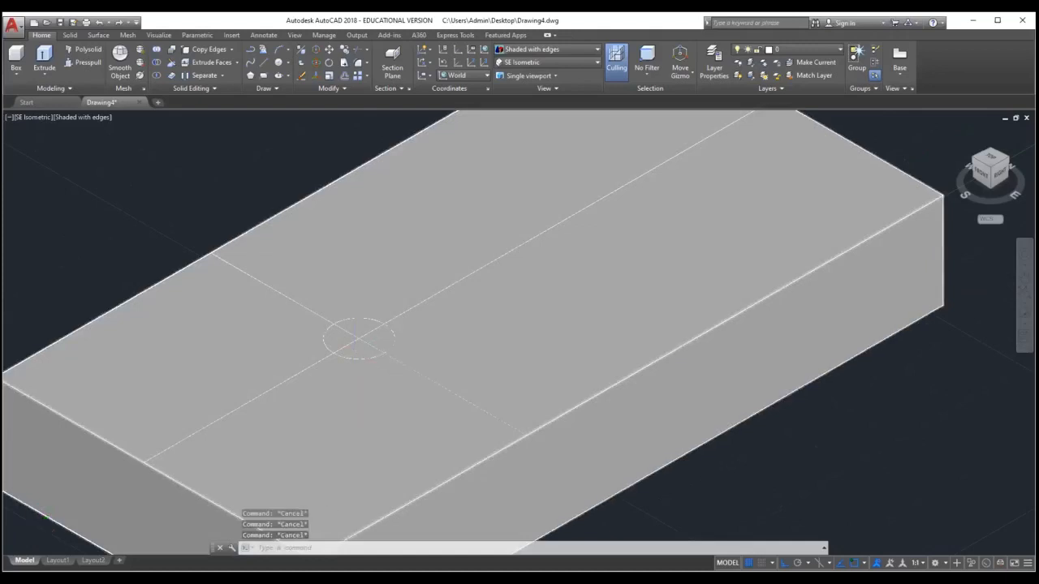
Try to erase the crossing lines by picking them inside the circle, and undo the erase
{"action": "scroll", "coordinate": [358, 338], "scroll_direction": "down", "scroll_amount": 2}
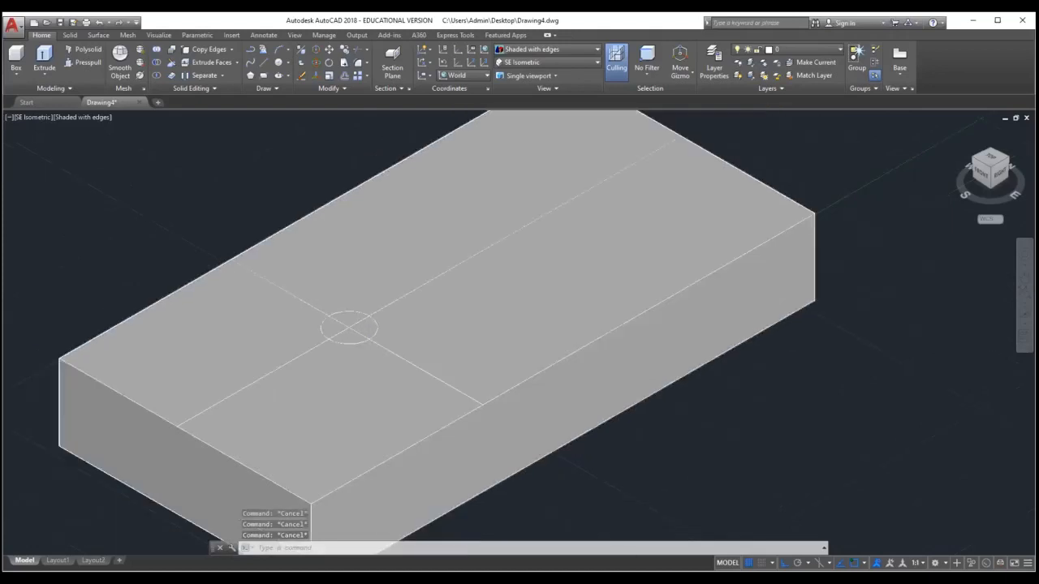
{"action": "left_click", "coordinate": [350, 327]}
{"action": "left_click", "coordinate": [361, 332]}
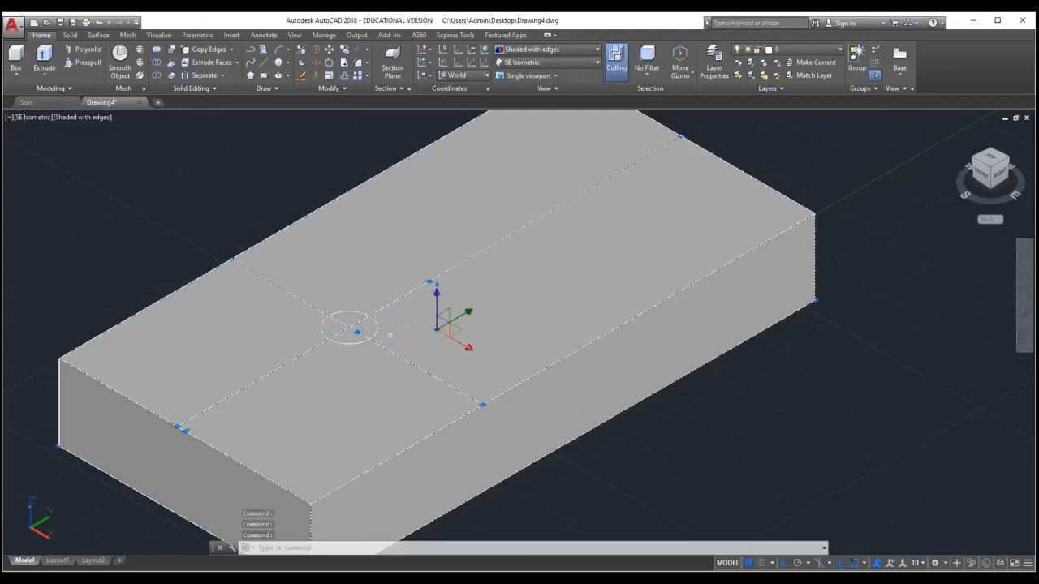
{"action": "key", "text": "Delete"}
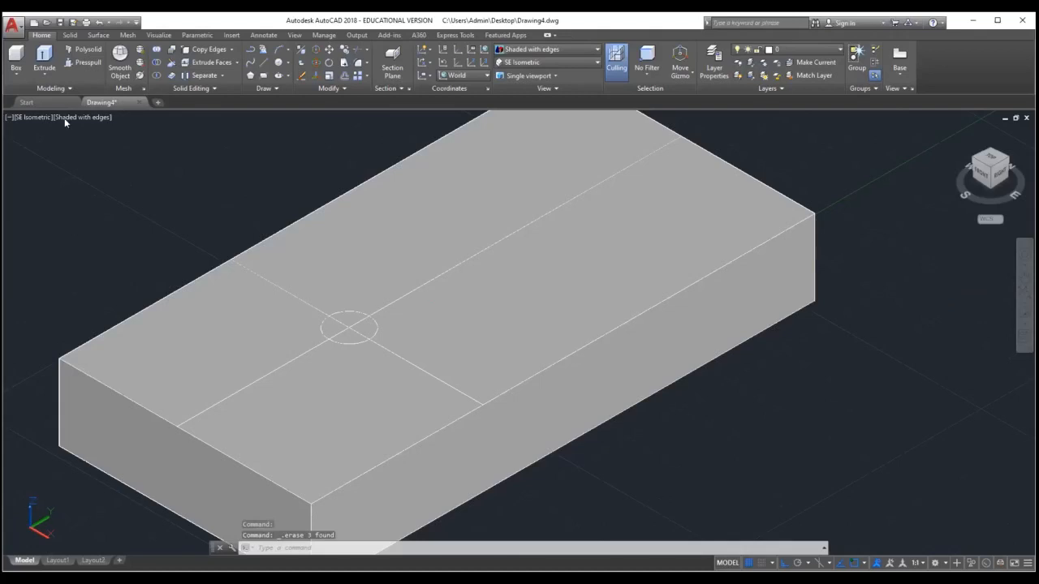
{"action": "key", "text": "ctrl+z"}
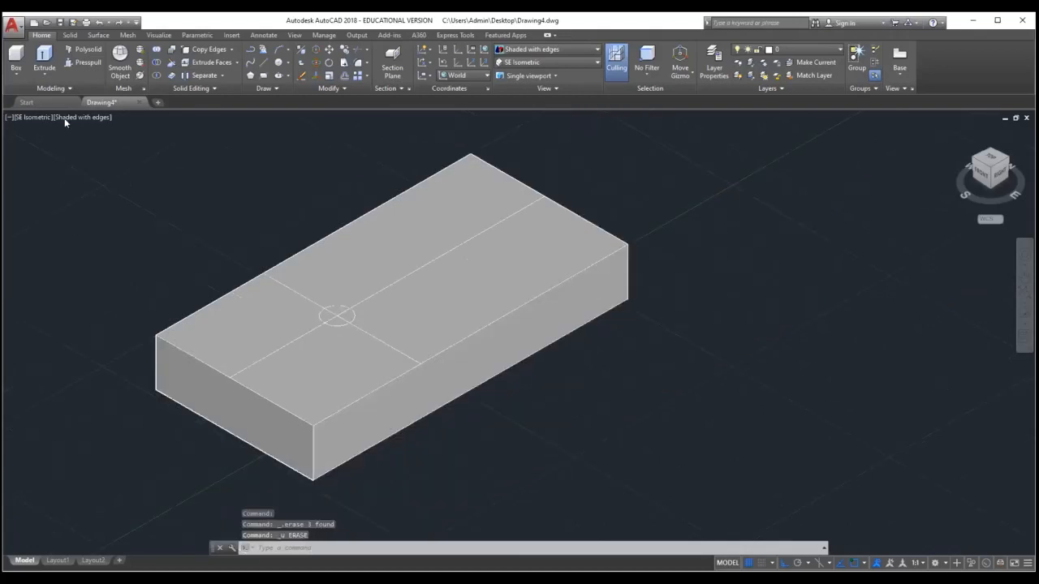
Switch the visual style to 2D Wireframe and erase the two copied edge lines from the top face
{"action": "left_click", "coordinate": [98, 140]}
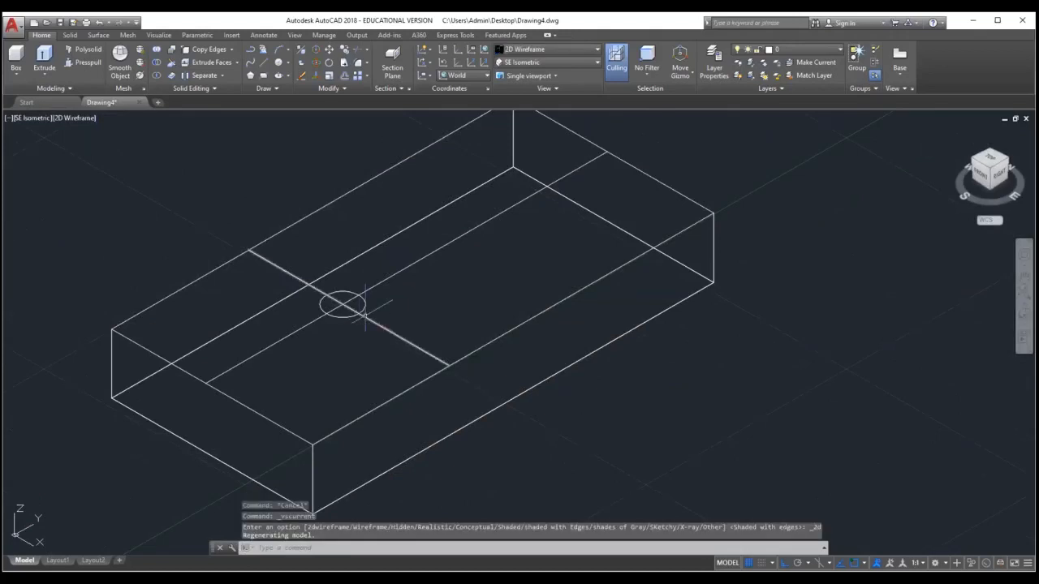
{"action": "left_click", "coordinate": [365, 315]}
{"action": "key", "text": "Delete"}
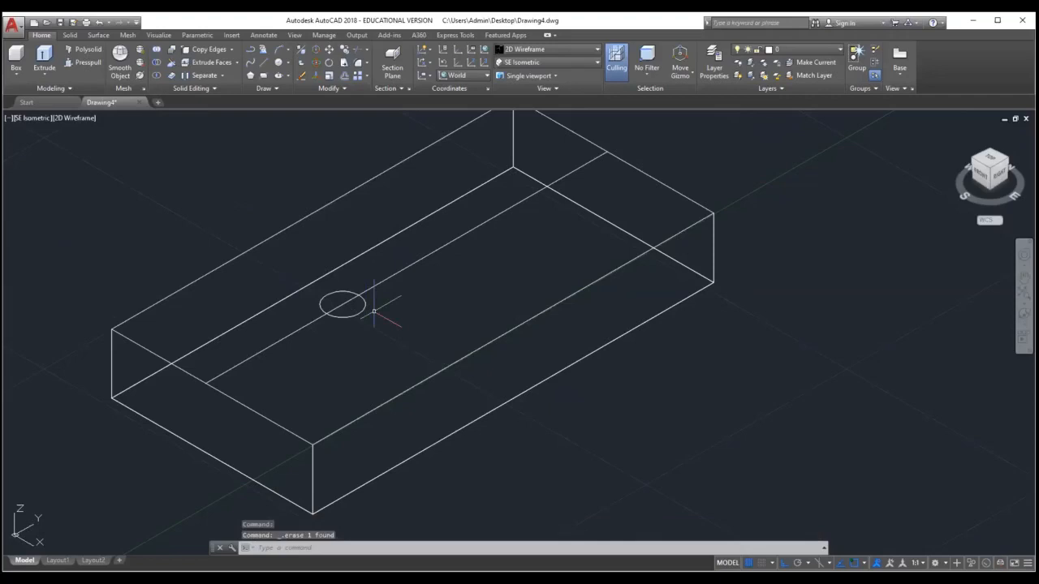
{"action": "left_click", "coordinate": [410, 269]}
{"action": "key", "text": "Delete"}
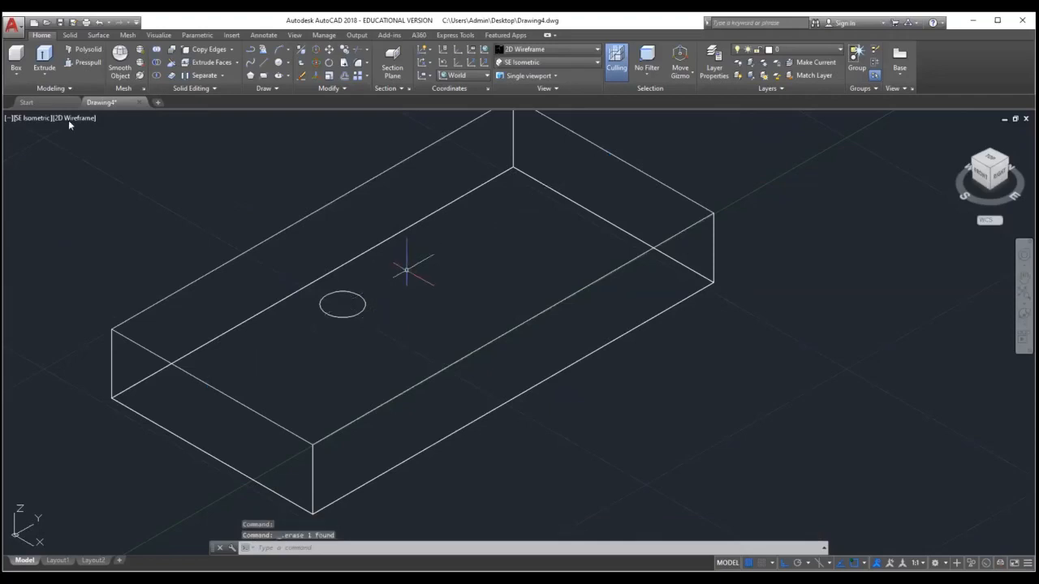
Restore the Shaded with edges visual style and presspull the circle down through the block to cut a hole
{"action": "left_click", "coordinate": [73, 118]}
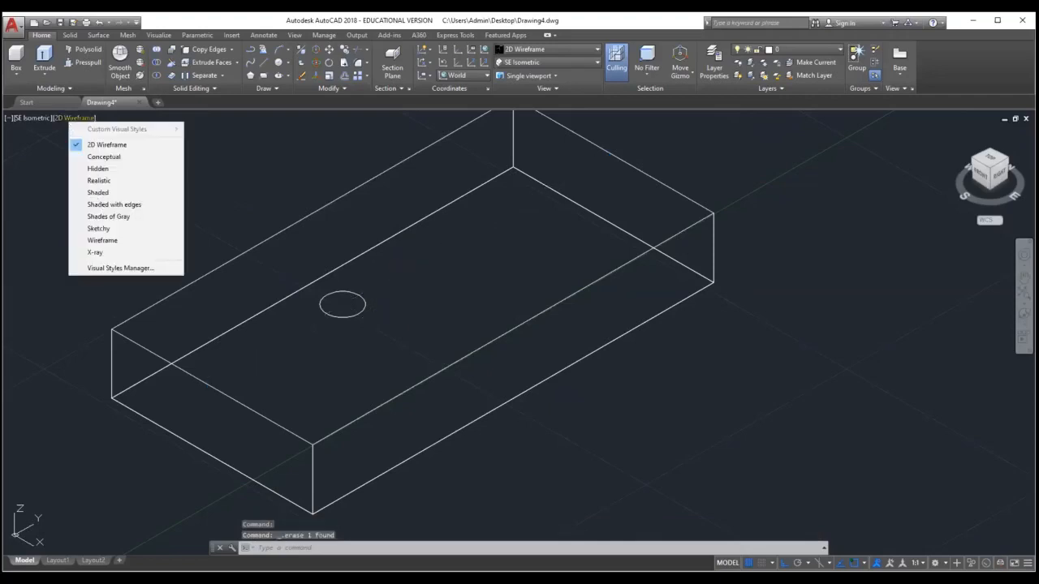
{"action": "left_click", "coordinate": [100, 205]}
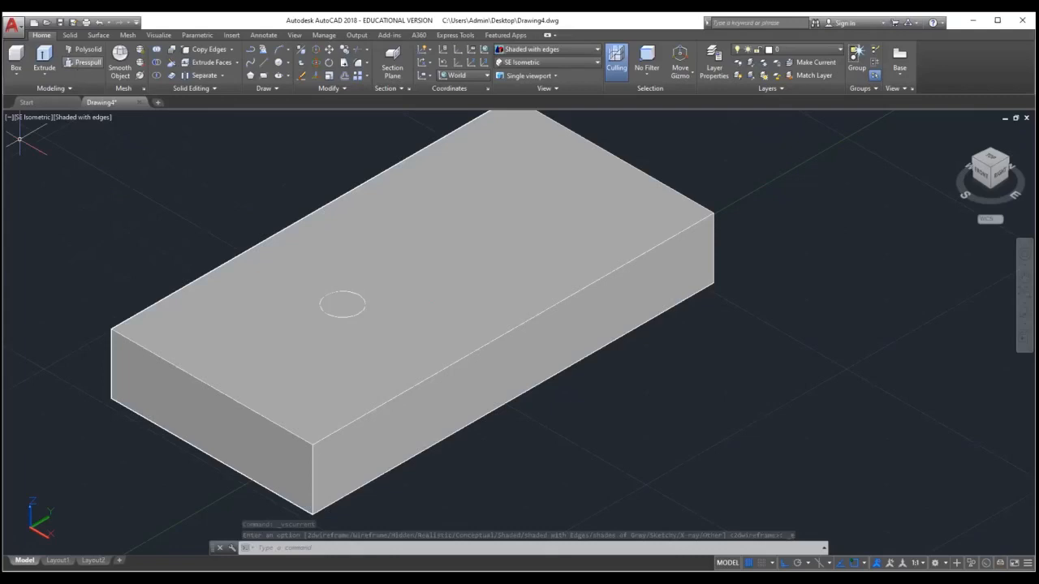
{"action": "left_click", "coordinate": [84, 62]}
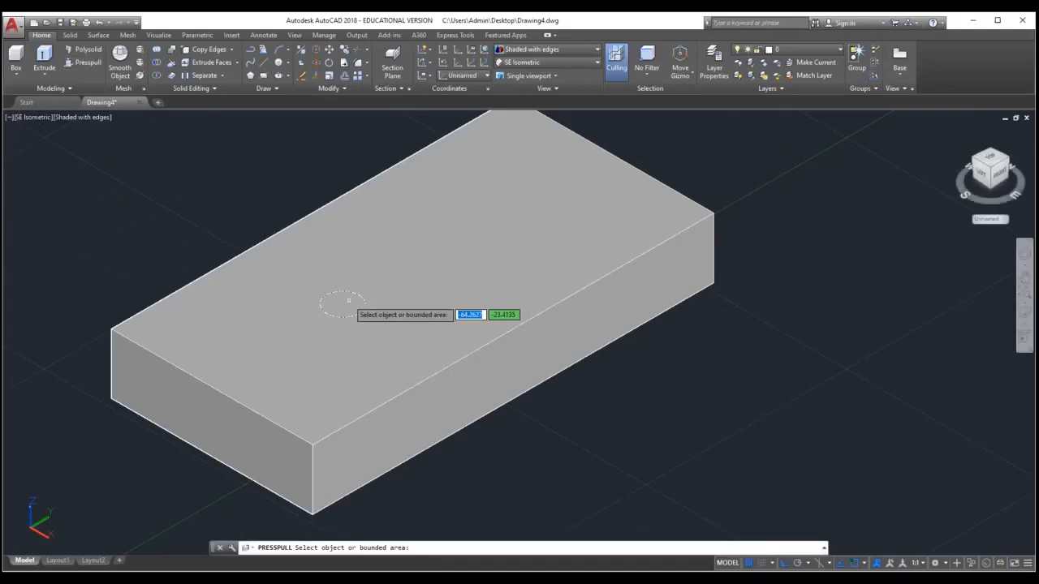
{"action": "left_click", "coordinate": [349, 301]}
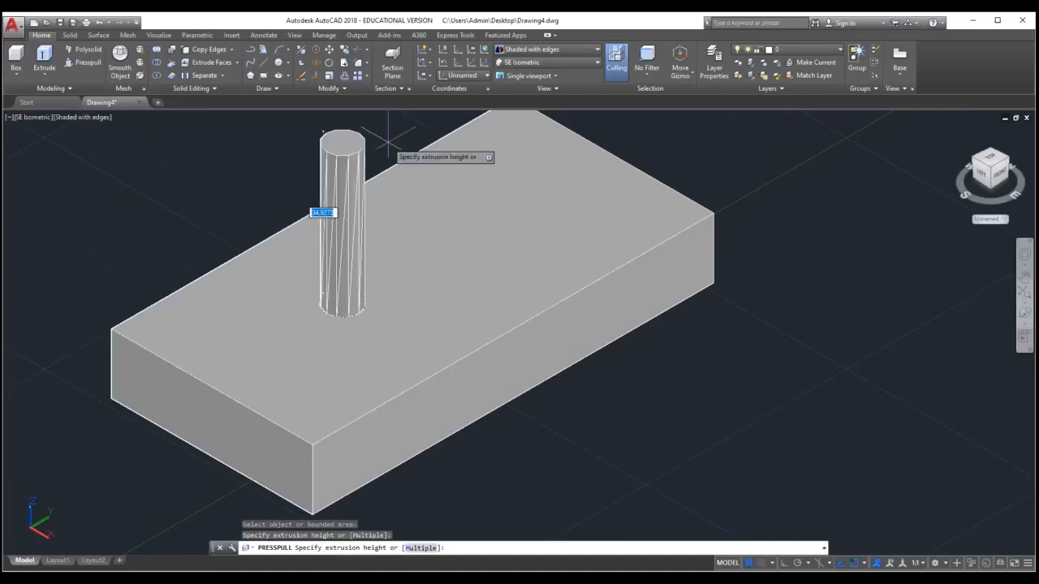
{"action": "left_click", "coordinate": [400, 499]}
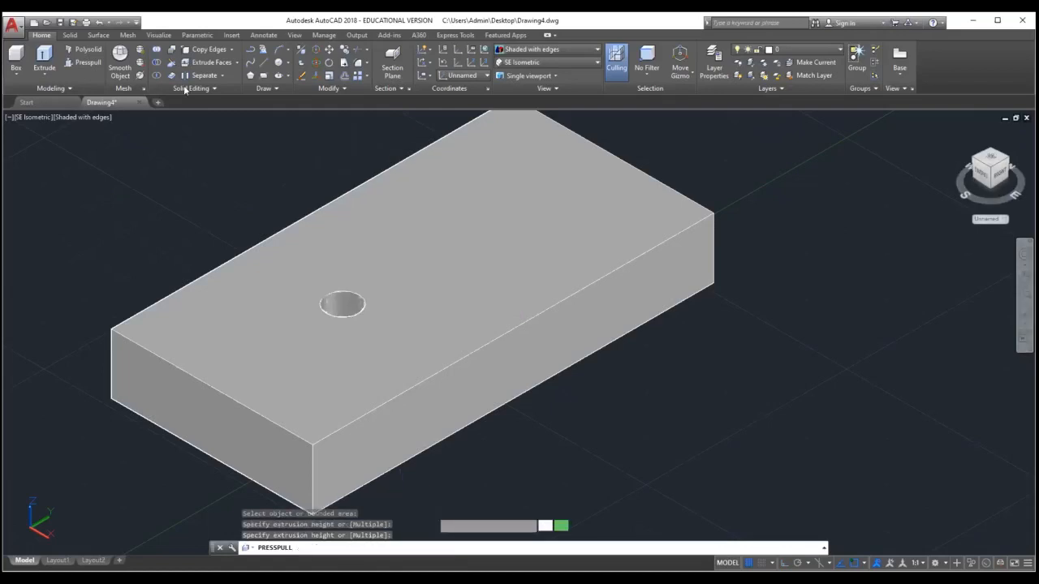
Draw a rectangle on the block's top face from the right end of its front long edge and presspull it up 22
{"action": "scroll", "coordinate": [406, 276], "scroll_direction": "down", "scroll_amount": 2}
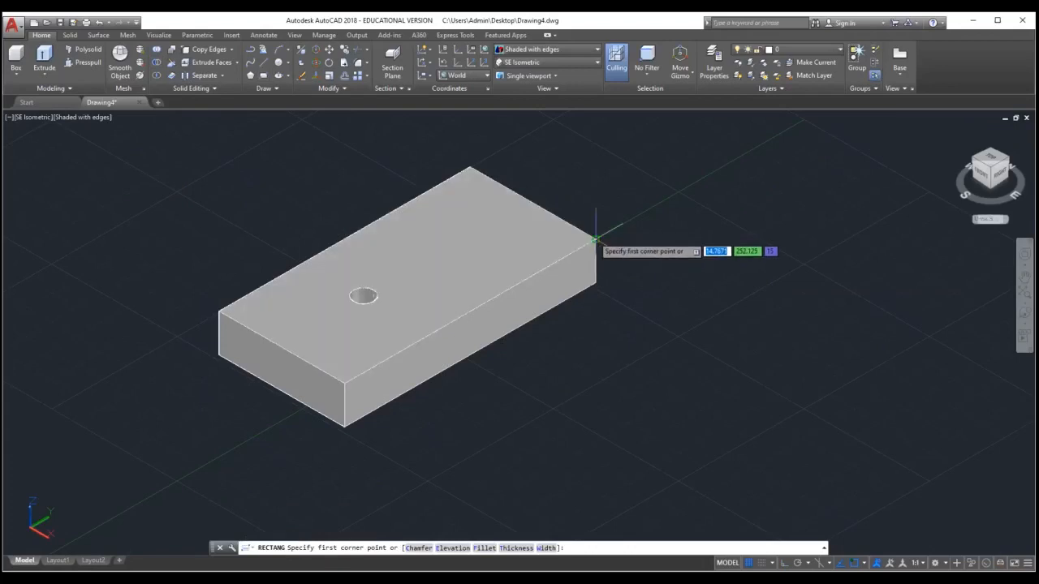
{"action": "left_click", "coordinate": [595, 240]}
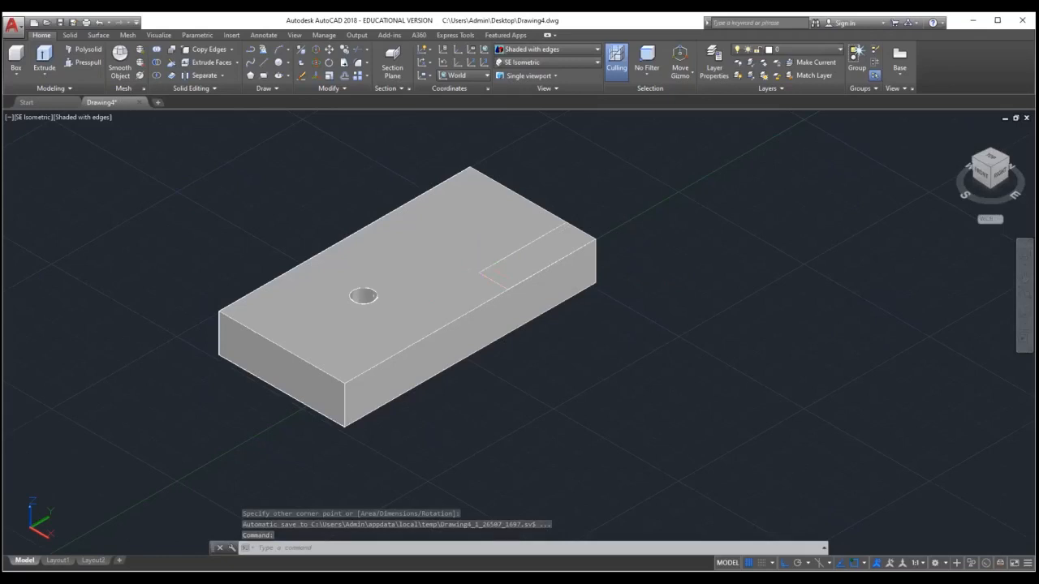
{"action": "left_click", "coordinate": [83, 62]}
{"action": "left_click", "coordinate": [538, 244]}
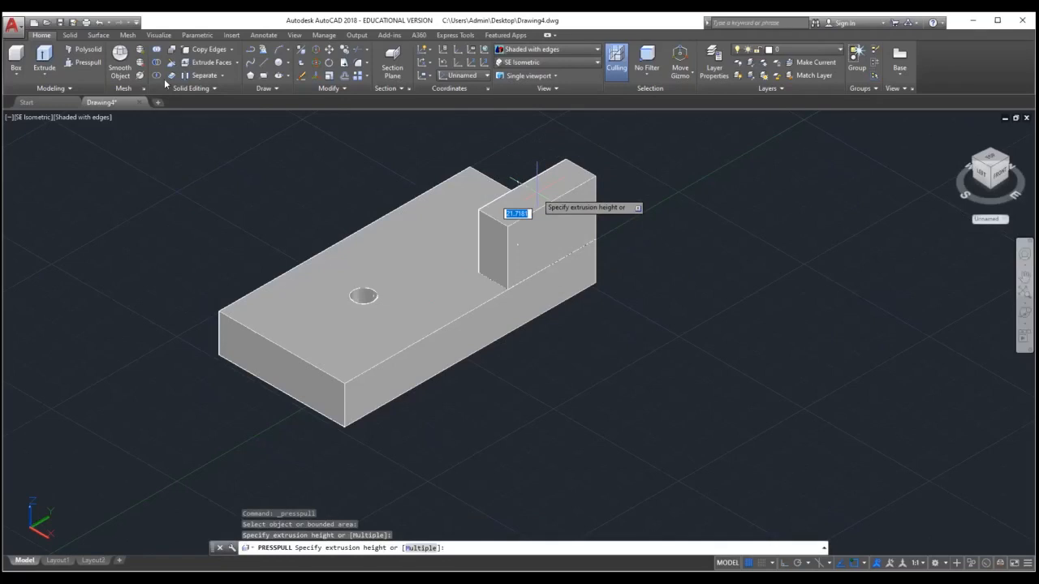
{"action": "type", "text": "22"}
{"action": "key", "text": "Return"}
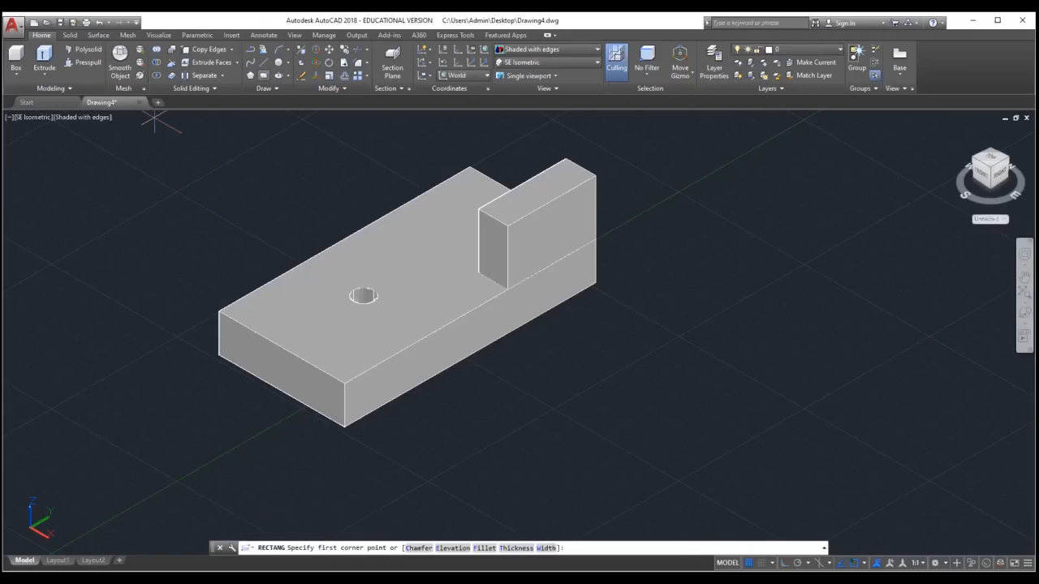
Draw a narrow rectangle beside the block and presspull it up 30 as a separate solid
{"action": "left_click", "coordinate": [719, 302]}
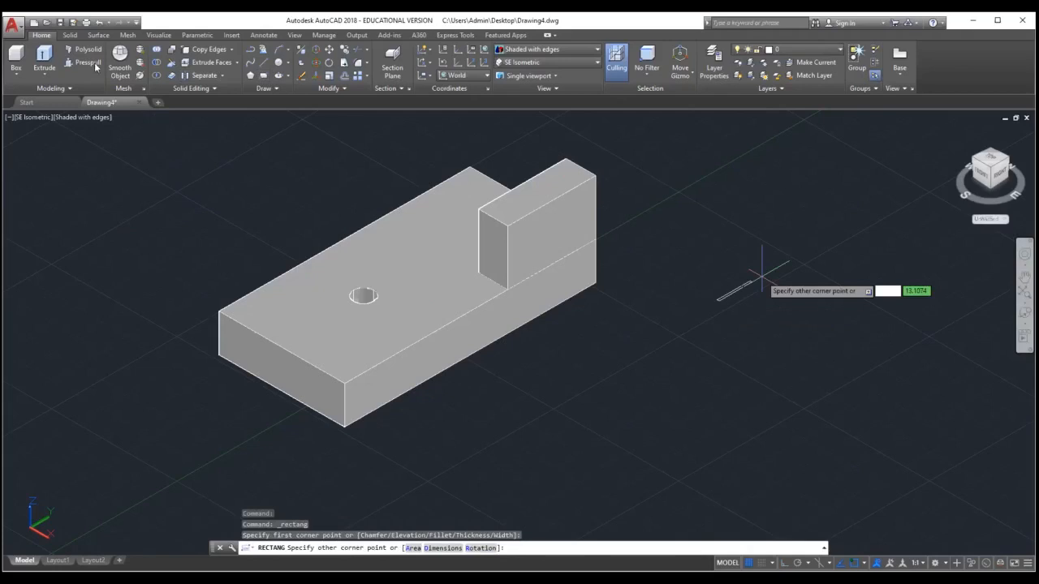
{"action": "left_click", "coordinate": [786, 235]}
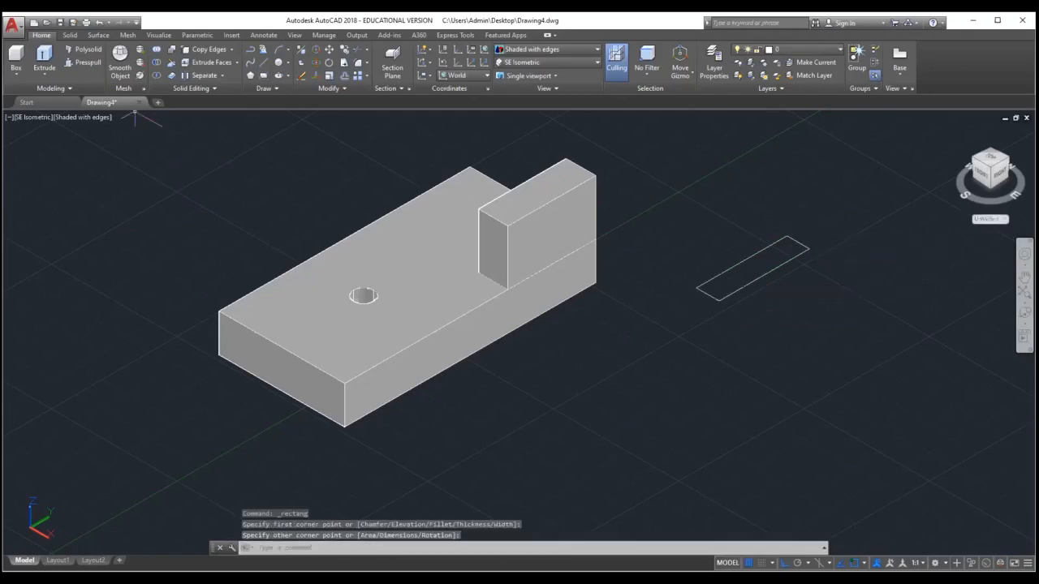
{"action": "left_click", "coordinate": [88, 62]}
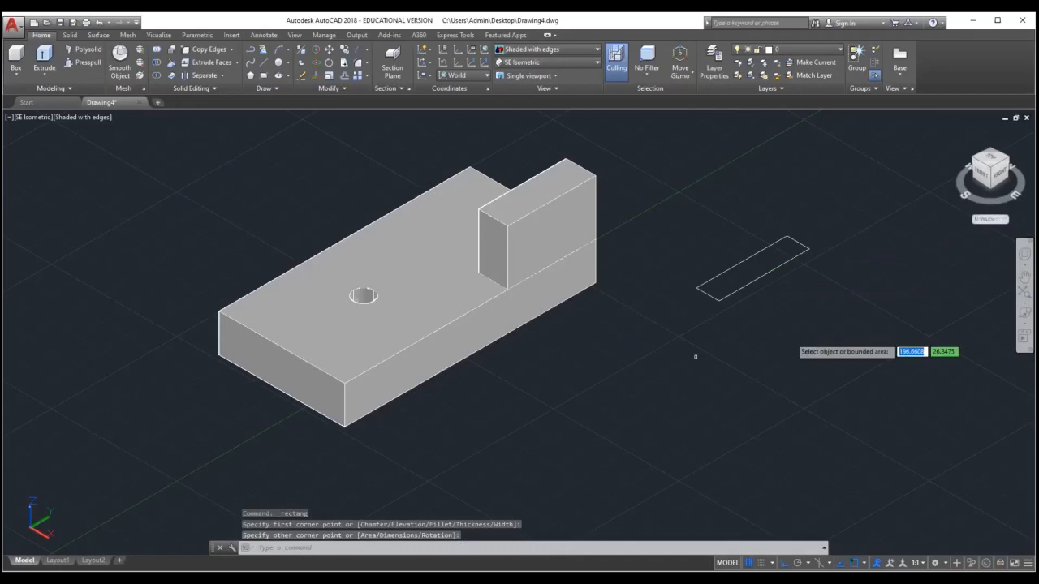
{"action": "left_click", "coordinate": [736, 275]}
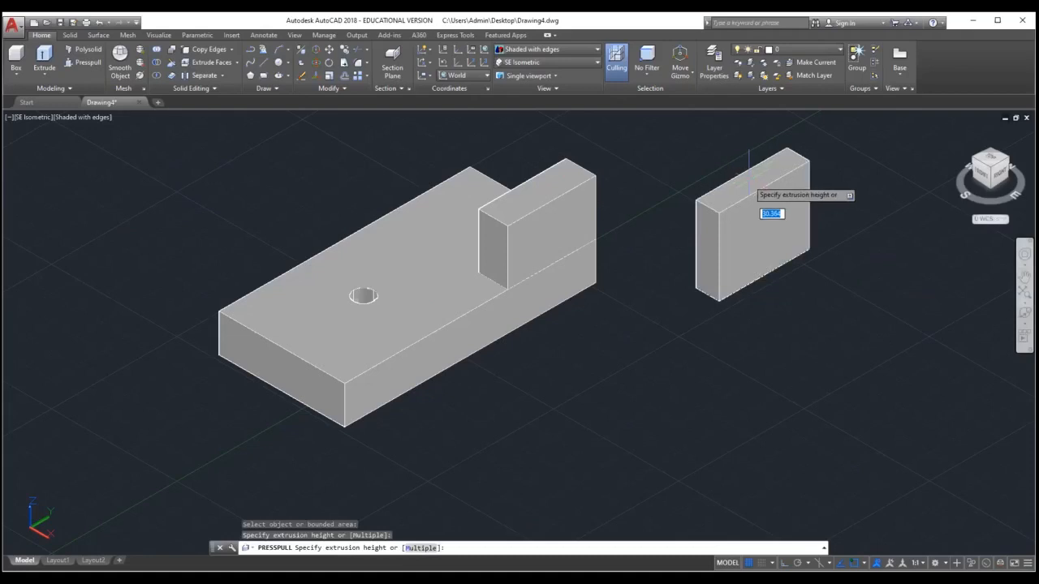
{"action": "type", "text": "30"}
{"action": "key", "text": "Return"}
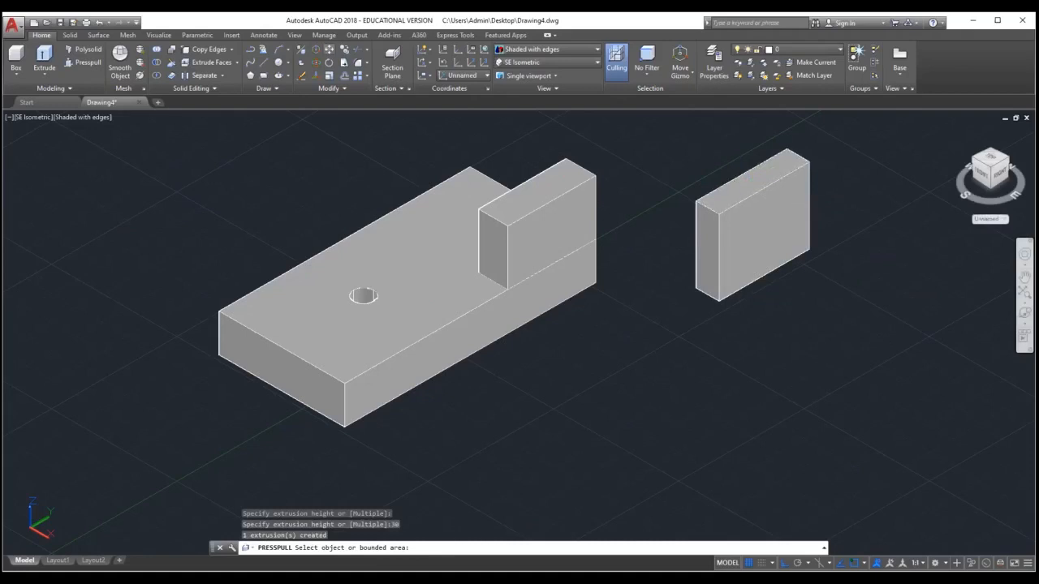
{"action": "key", "text": "Escape"}
Move the separate 30-high plate by its lower left corner onto the left corner of the base's top face and erase the leftover rectangle
{"action": "type", "text": "m"}
{"action": "key", "text": "Return"}
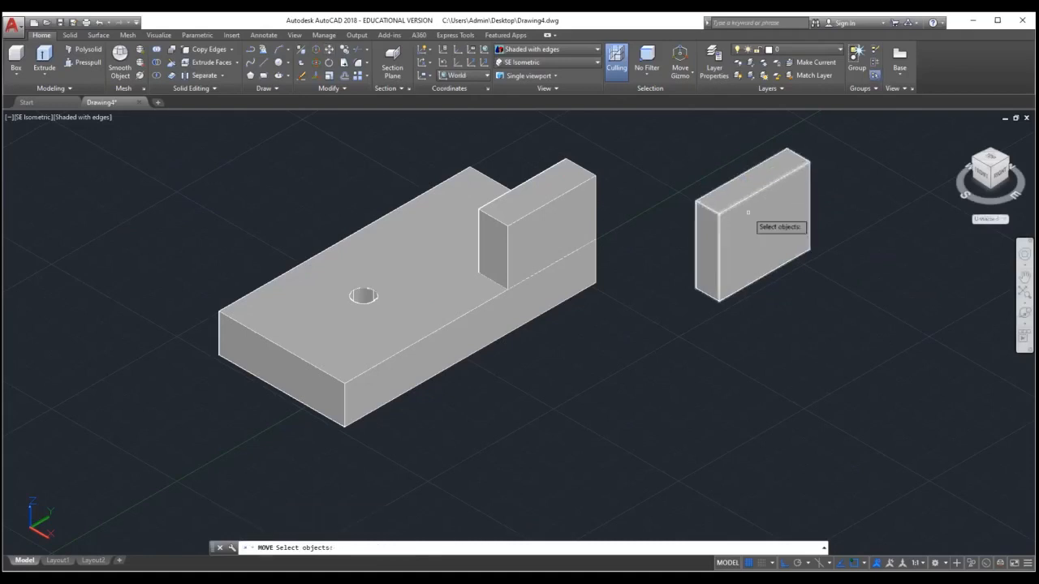
{"action": "left_click", "coordinate": [700, 289]}
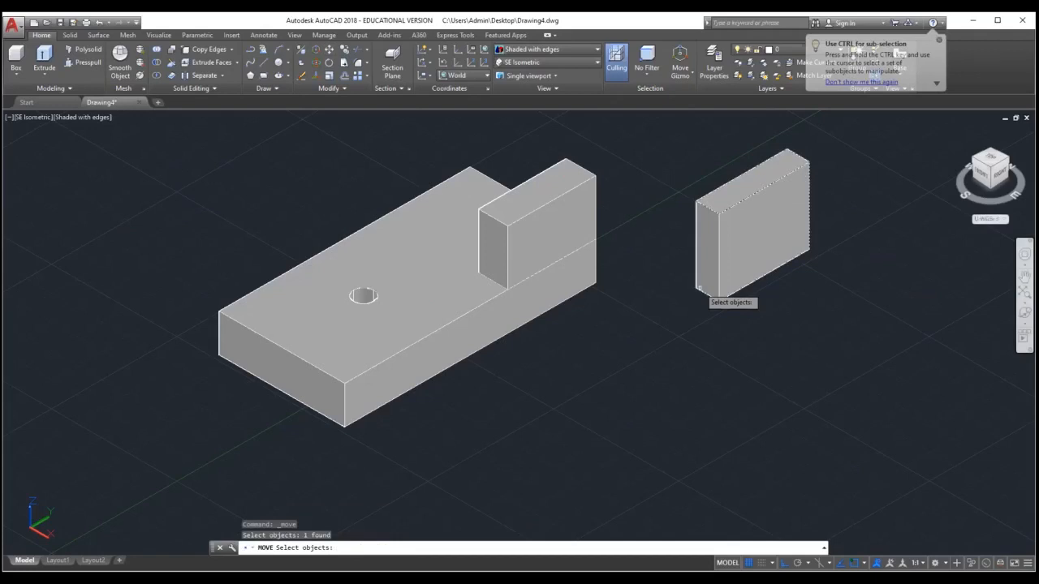
{"action": "key", "text": "Return"}
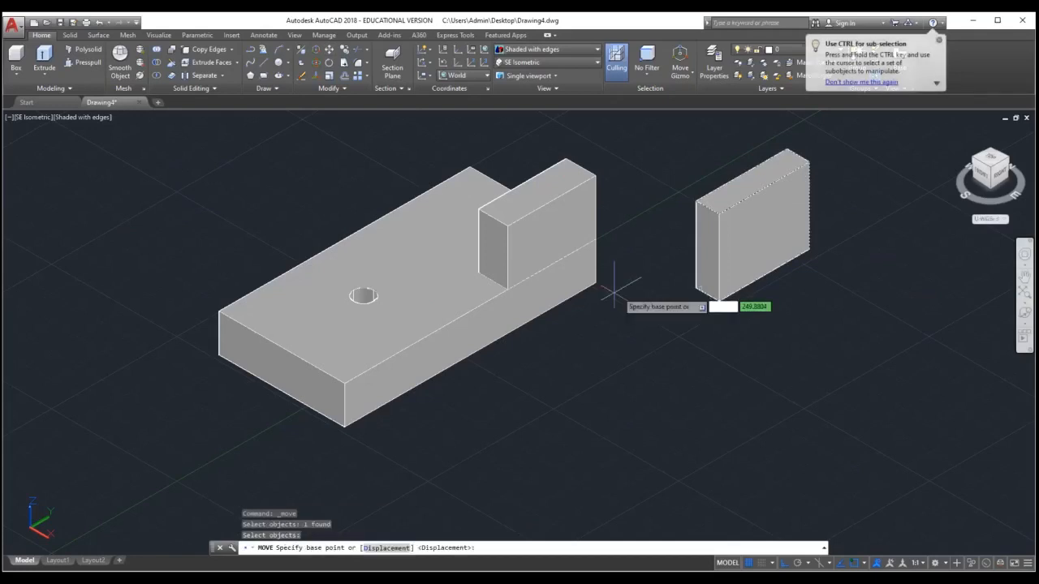
{"action": "left_click", "coordinate": [696, 288]}
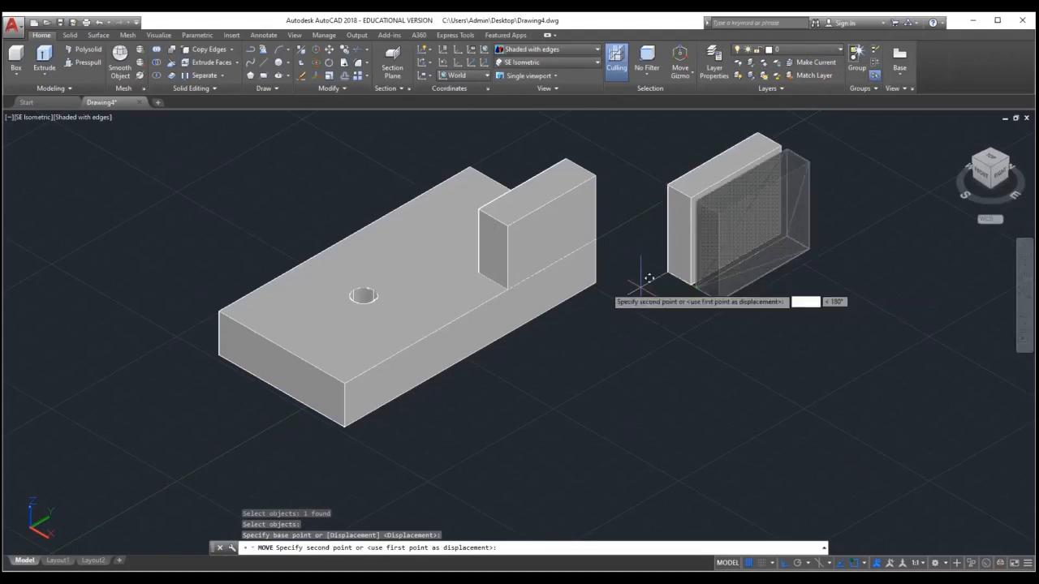
{"action": "left_click", "coordinate": [219, 311]}
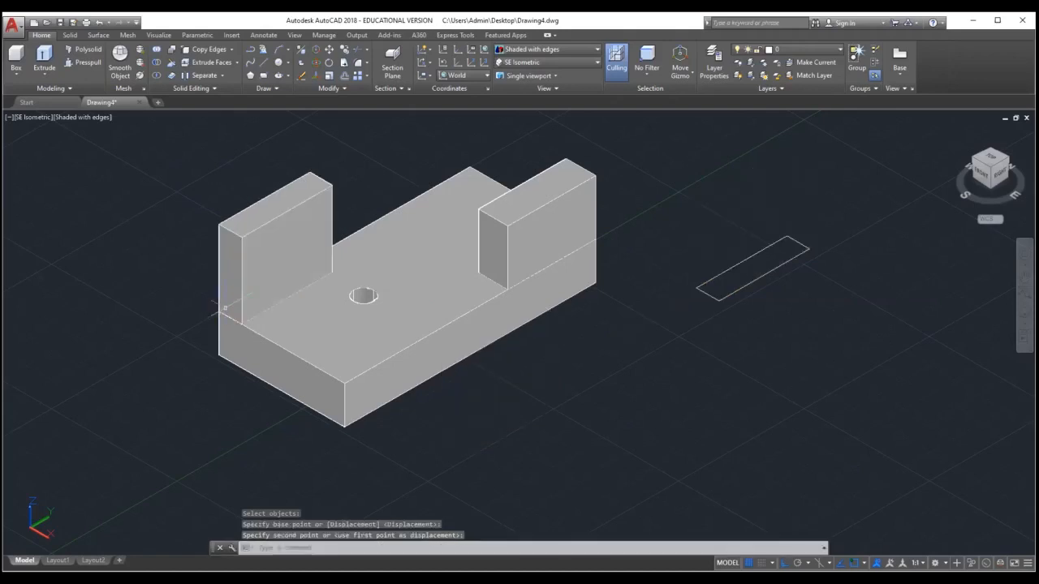
{"action": "mouse_move", "coordinate": [808, 268]}
{"action": "left_mouse_down"}
{"action": "mouse_move", "coordinate": [758, 232]}
{"action": "mouse_move", "coordinate": [713, 217]}
{"action": "left_mouse_up"}
{"action": "key", "text": "Delete"}
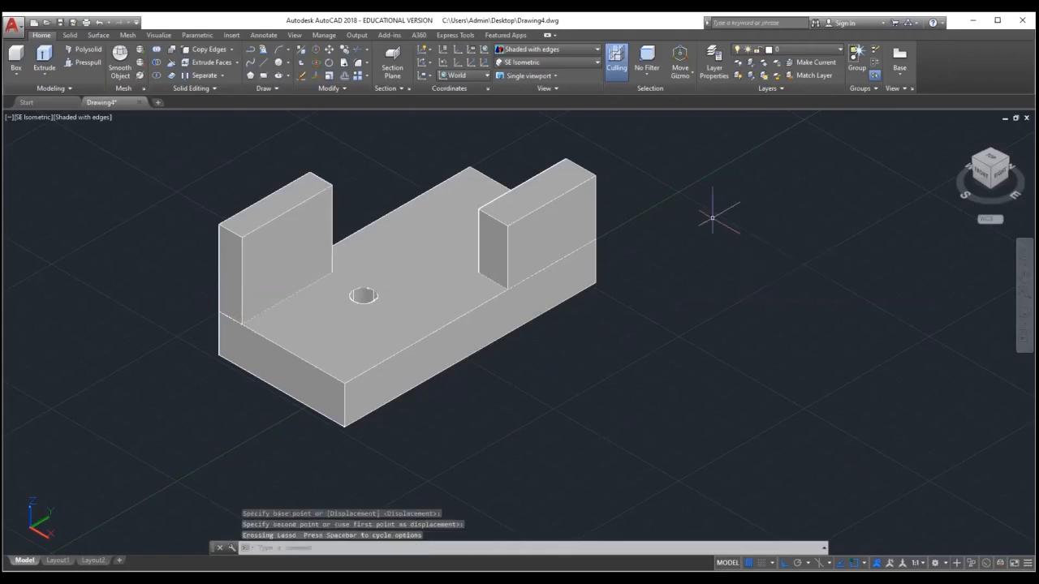
Union the moved upright plate with the base block into one solid
{"action": "left_click", "coordinate": [251, 276]}
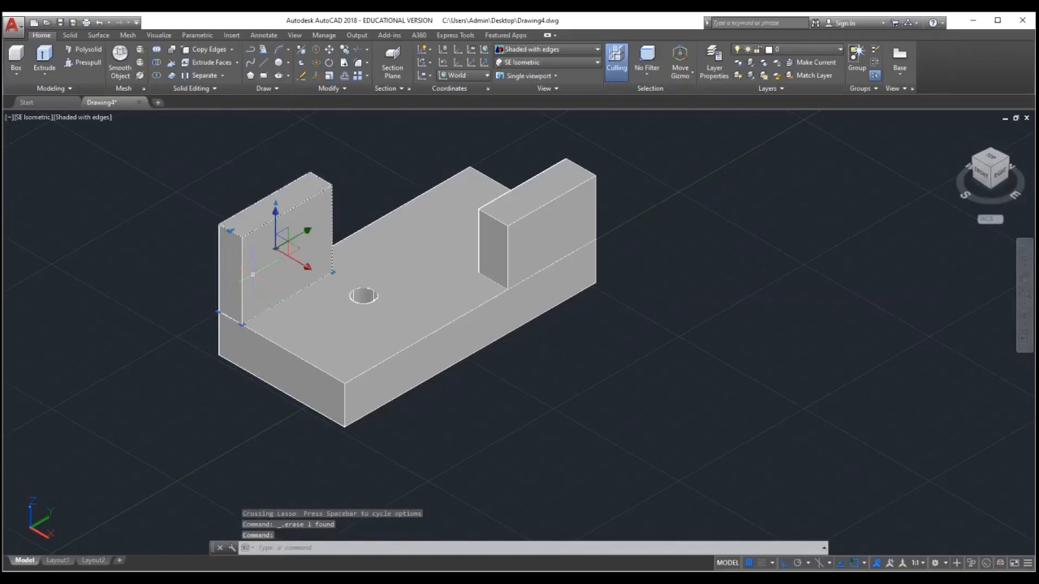
{"action": "left_click", "coordinate": [302, 332]}
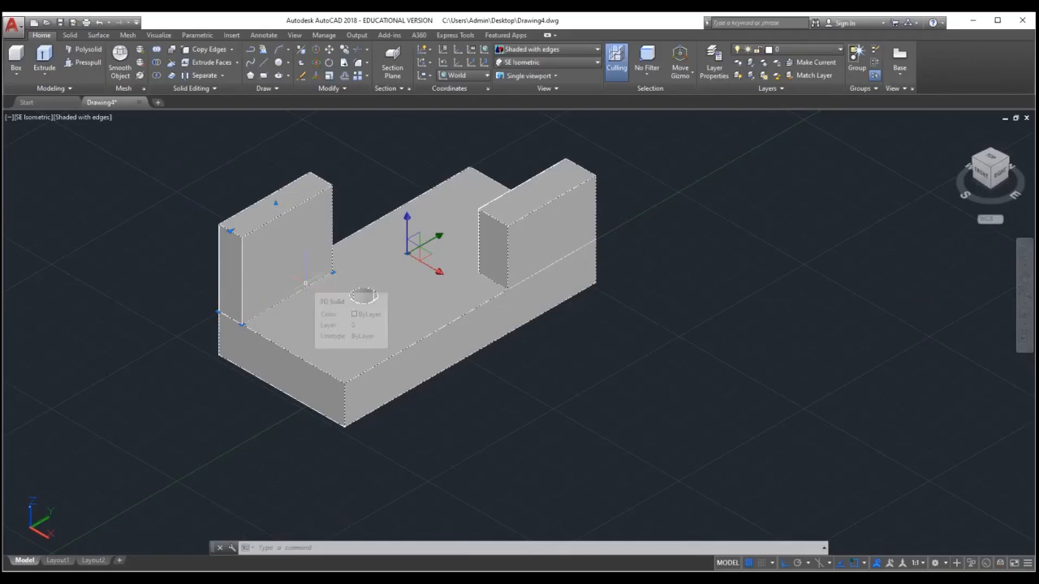
{"action": "key", "text": "Escape"}
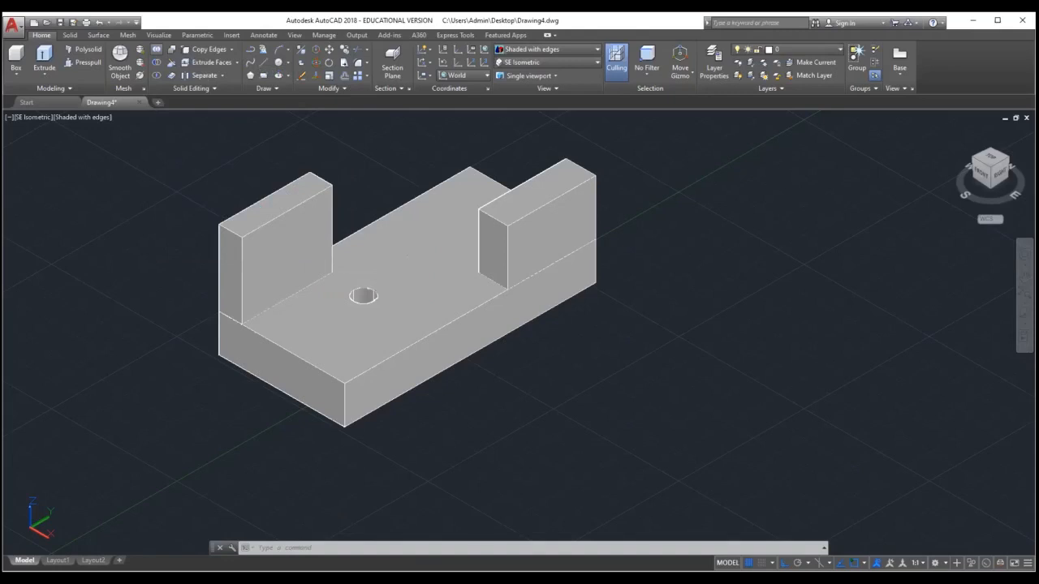
{"action": "left_click", "coordinate": [157, 49]}
{"action": "left_click", "coordinate": [331, 247]}
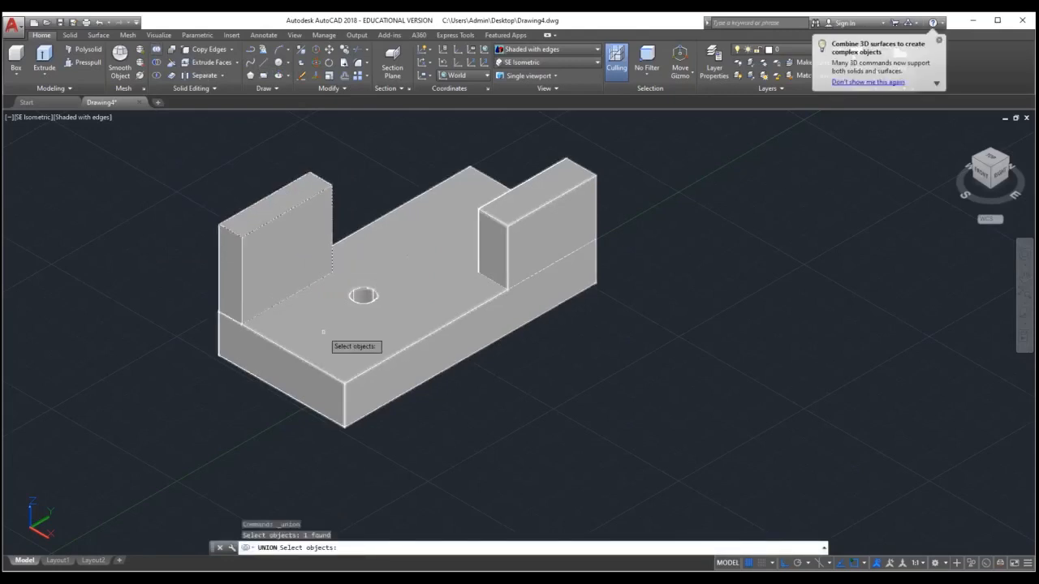
{"action": "left_click", "coordinate": [323, 332]}
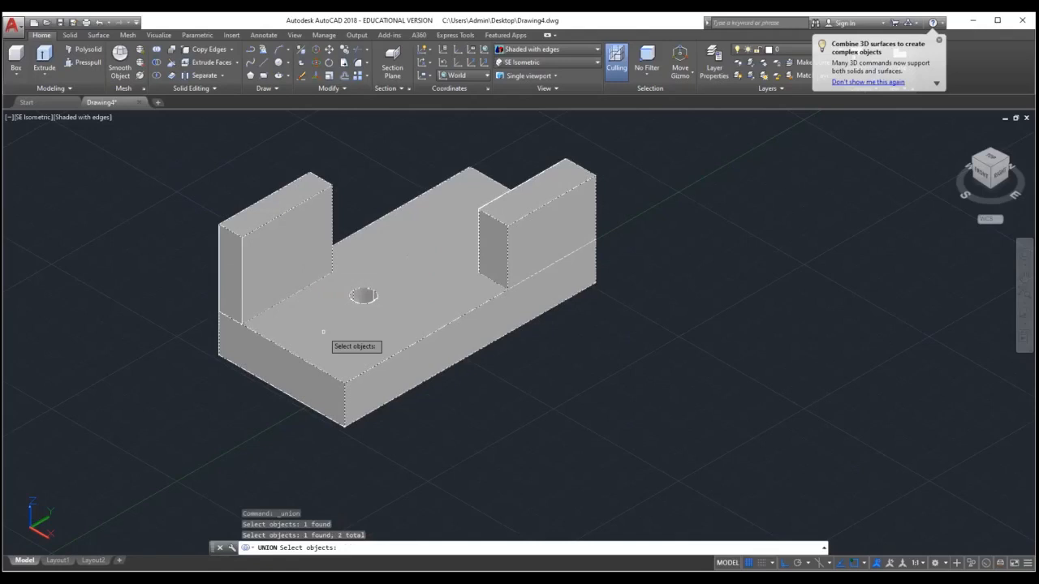
{"action": "key", "text": "Return"}
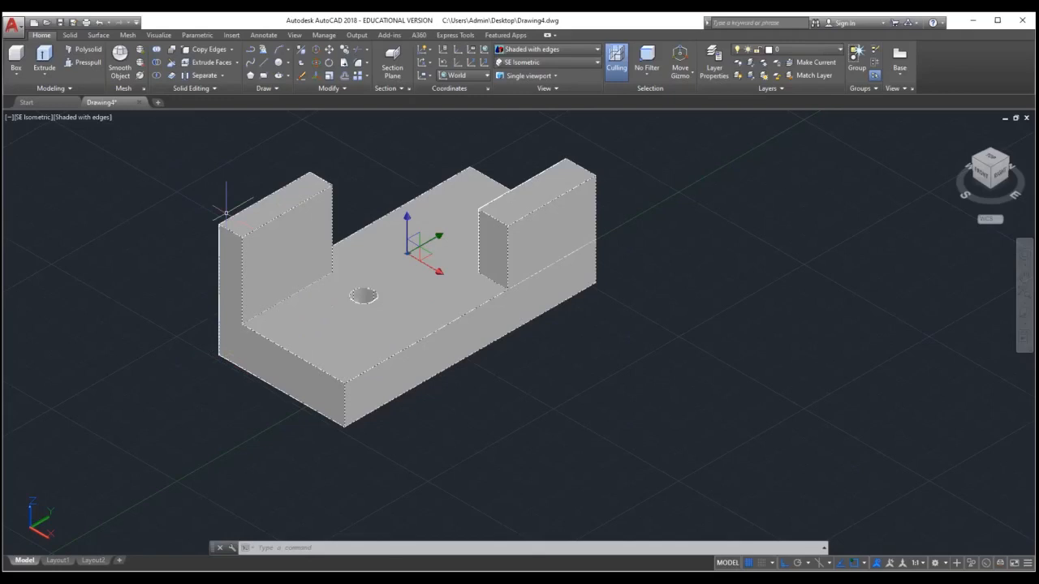
Set the UCS to Right for drawing on the side of the solid
{"action": "mouse_move", "coordinate": [224, 219]}
{"action": "mouse_move", "coordinate": [548, 233]}
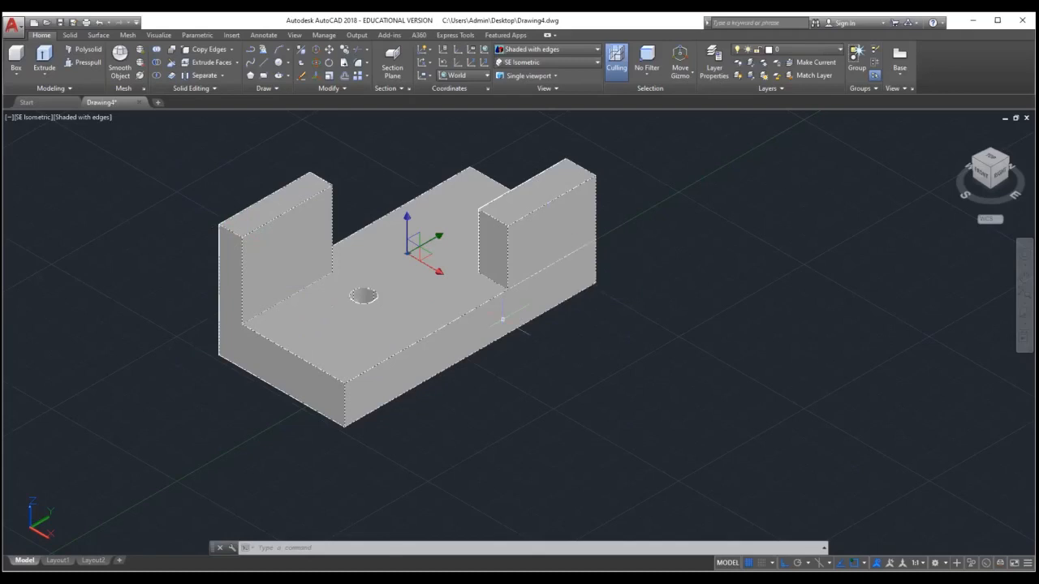
{"action": "left_click", "coordinate": [481, 75]}
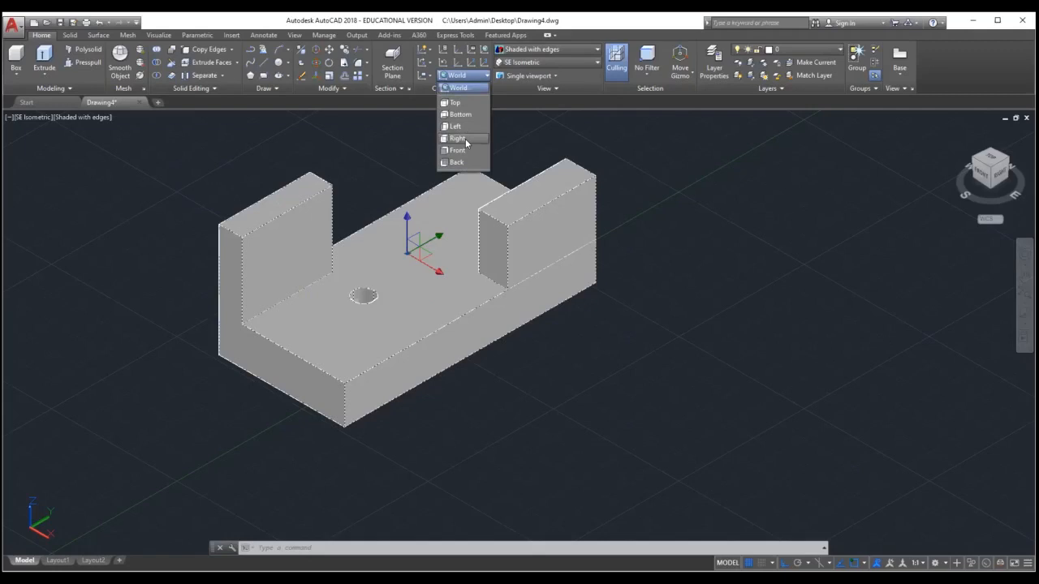
{"action": "left_click", "coordinate": [466, 139]}
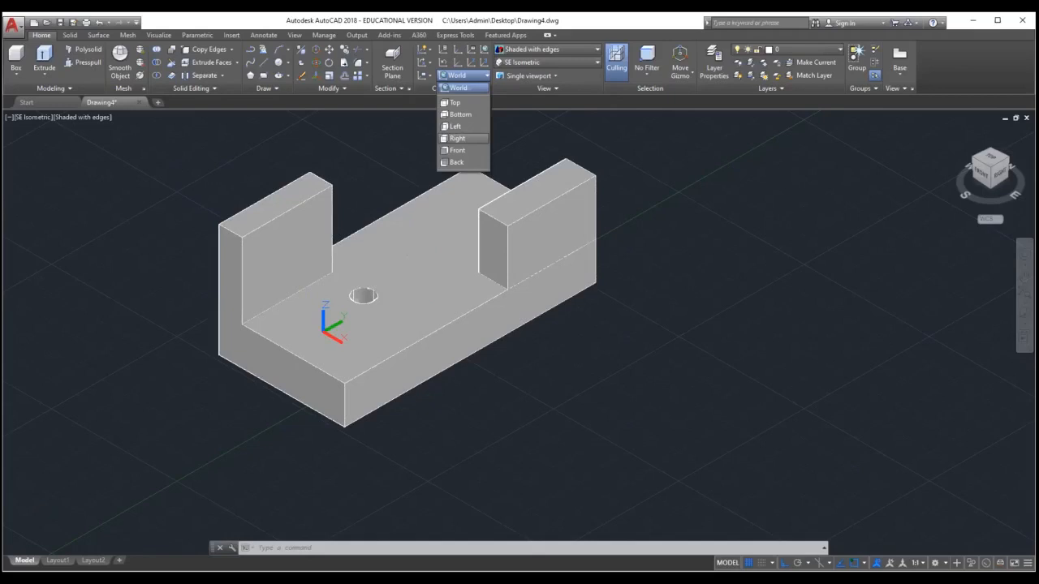
{"action": "left_click", "coordinate": [457, 138]}
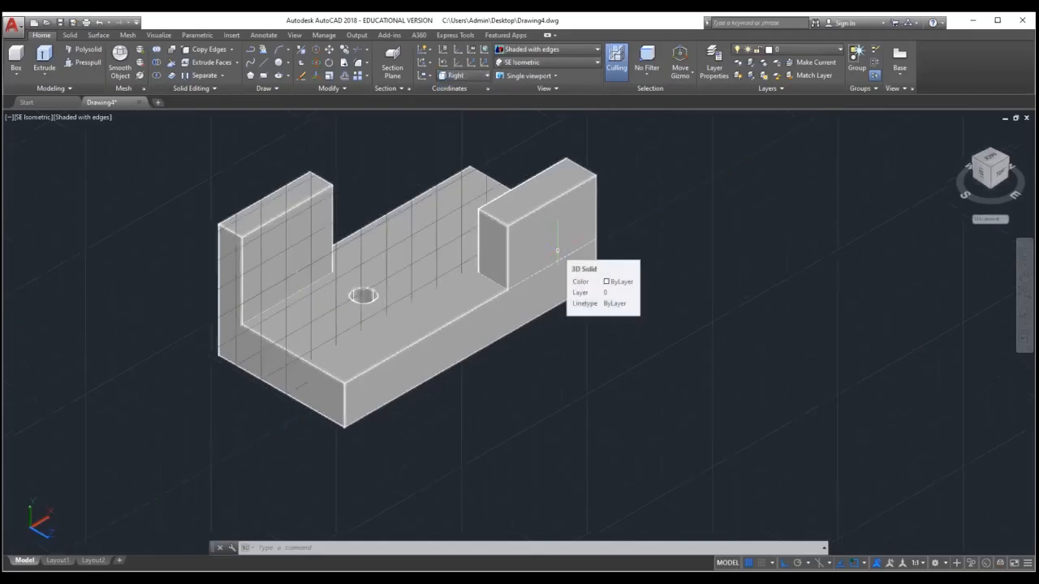
{"action": "left_click", "coordinate": [344, 321]}
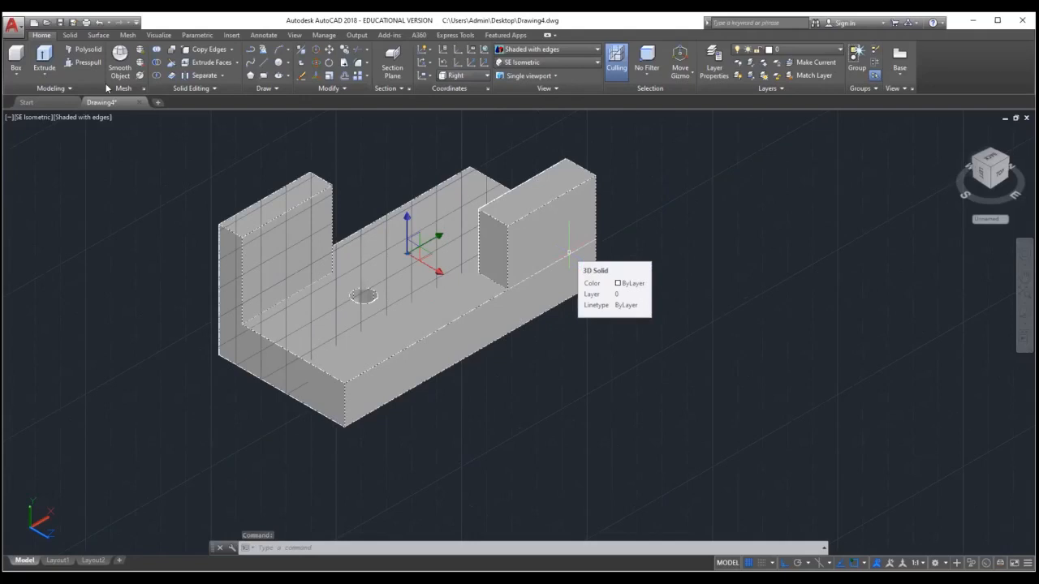
{"action": "left_click", "coordinate": [287, 63]}
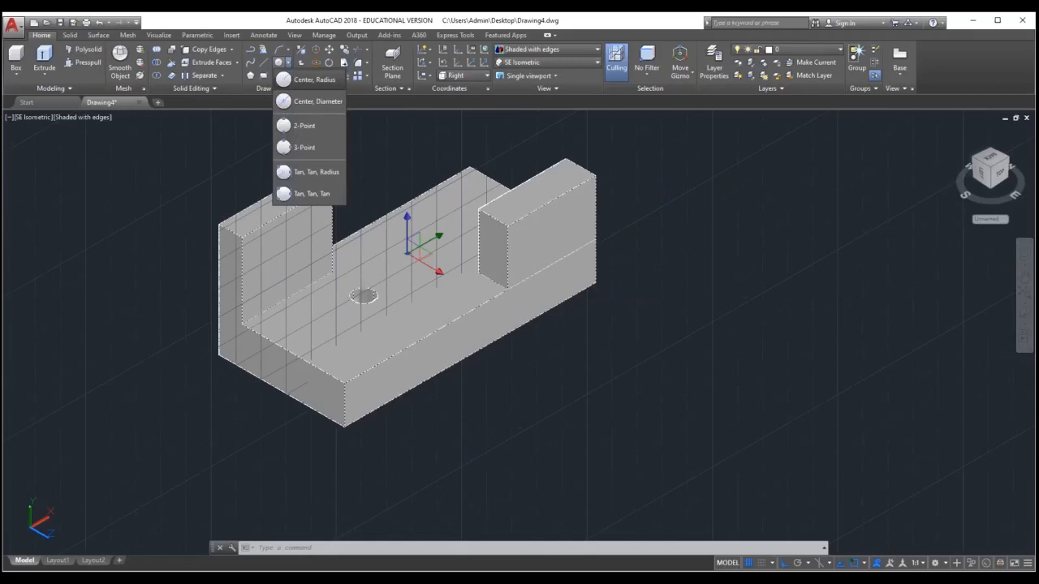
{"action": "left_click", "coordinate": [314, 79]}
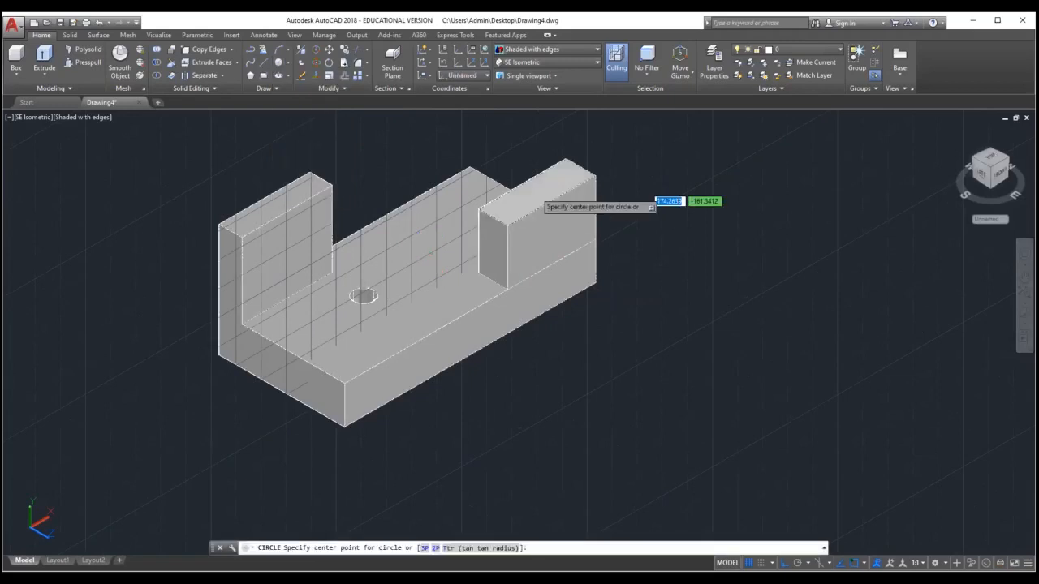
{"action": "left_click", "coordinate": [551, 201]}
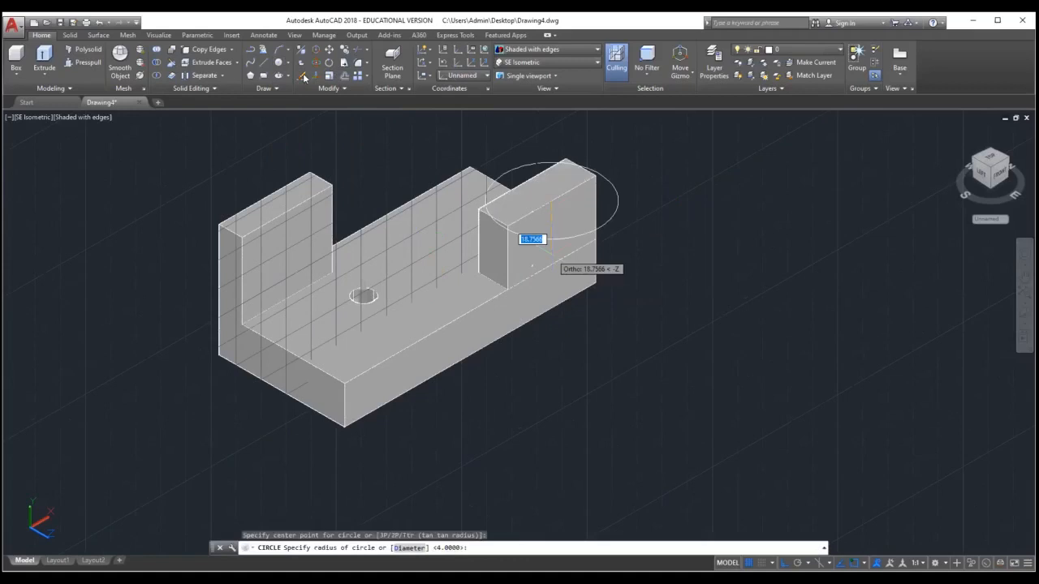
{"action": "key", "text": "Escape"}
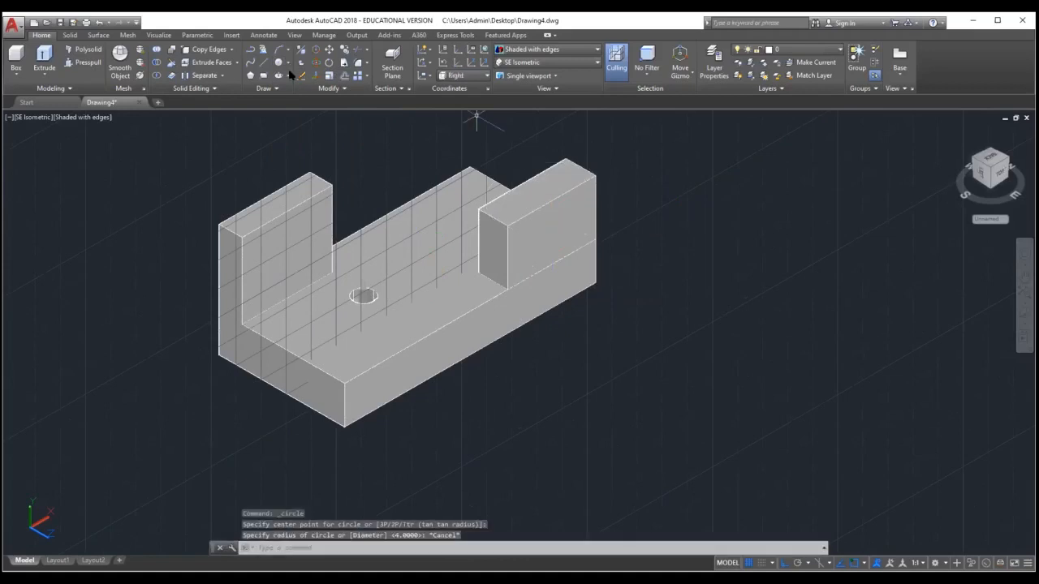
Draw a circle of radius about 5.2 on the solid's long side face, centred on the midpoint of the shorter upright's lower edge
{"action": "left_click", "coordinate": [288, 64]}
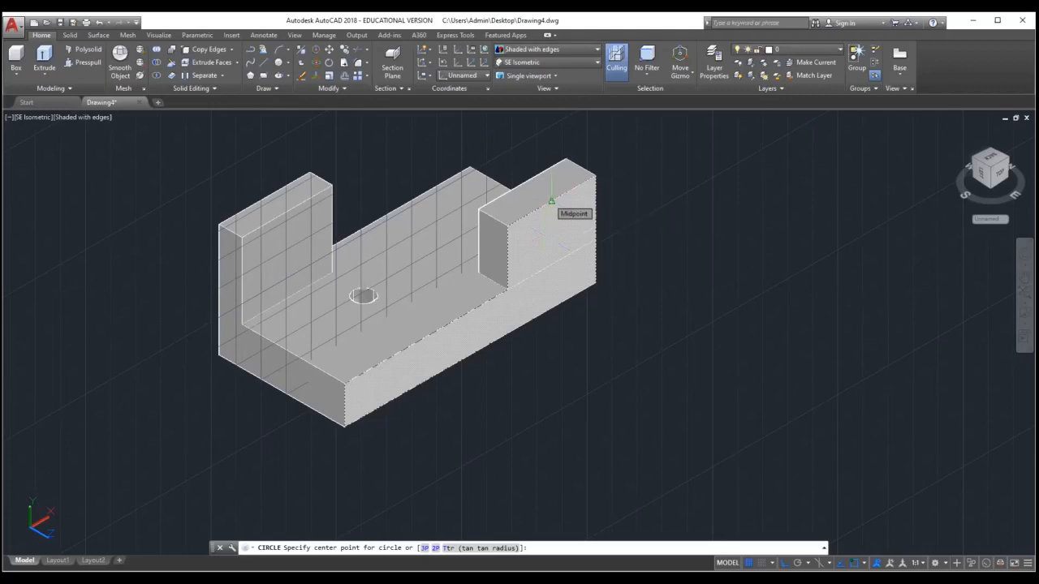
{"action": "left_click", "coordinate": [551, 260]}
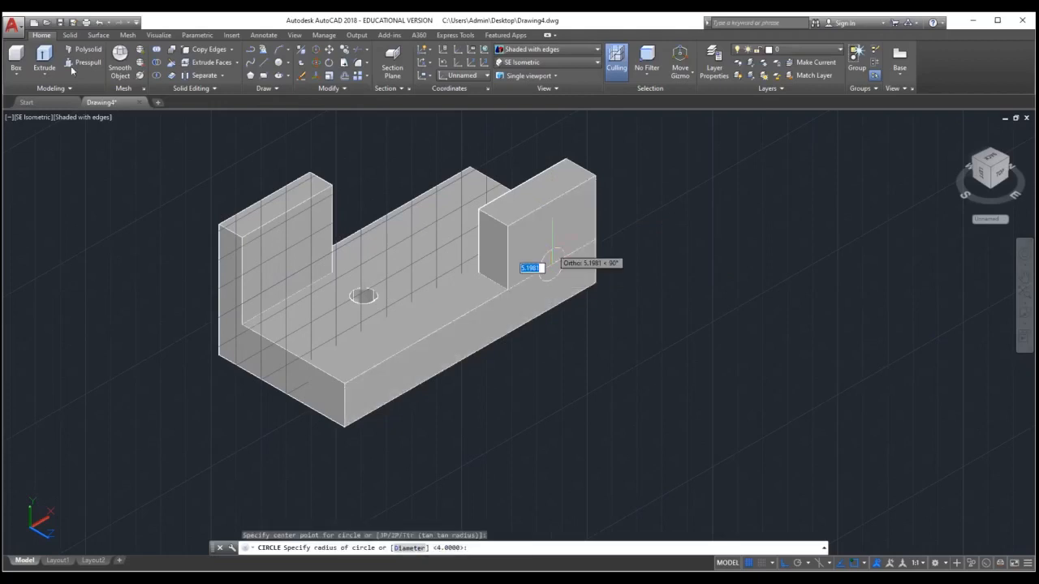
{"action": "left_click", "coordinate": [552, 255]}
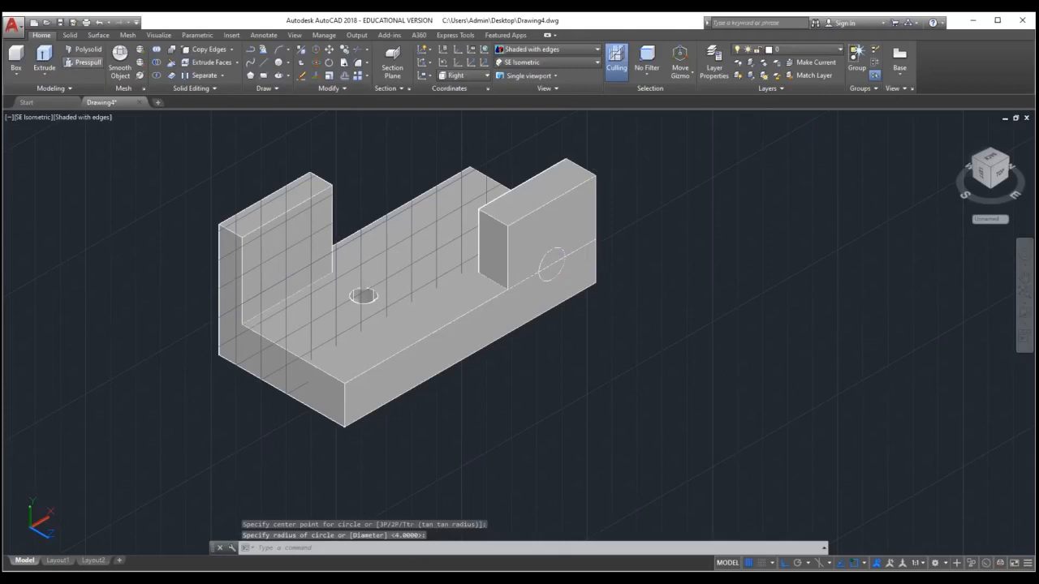
Presspull the circle on the long side face outward into a cylindrical rod slightly longer than the base block is wide
{"action": "left_click", "coordinate": [88, 62]}
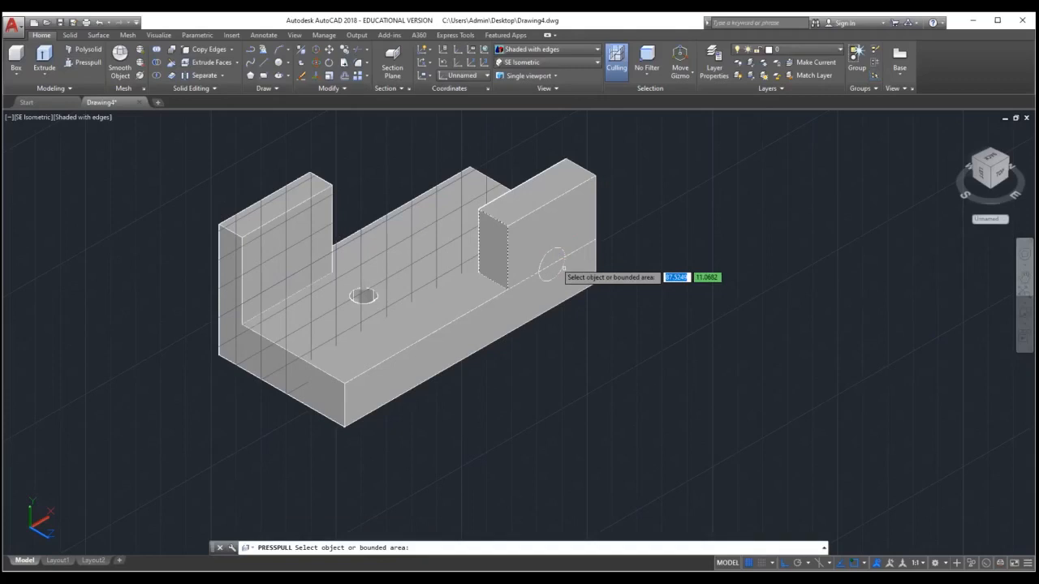
{"action": "left_click", "coordinate": [551, 264]}
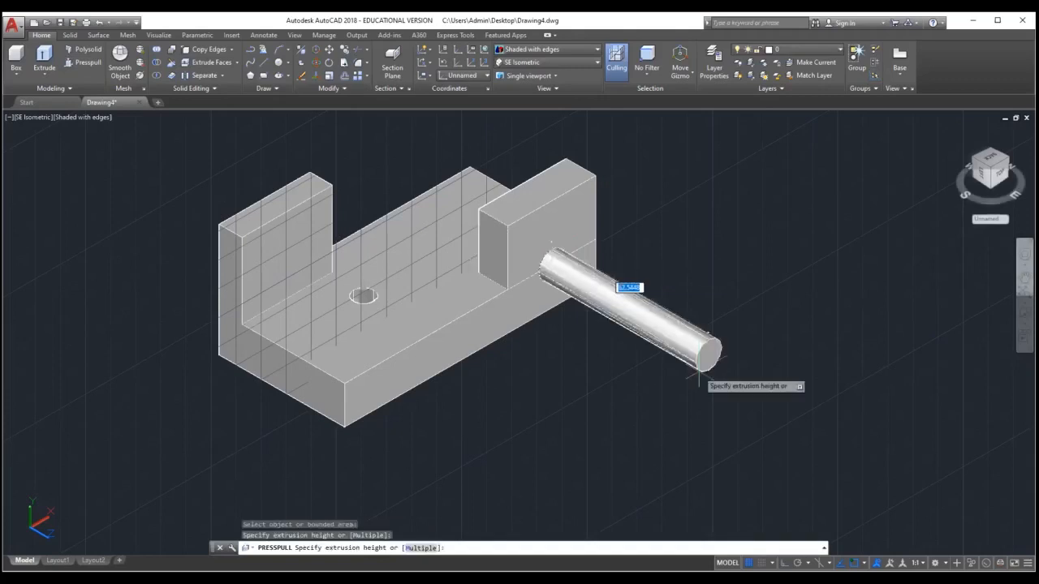
{"action": "left_click", "coordinate": [695, 370]}
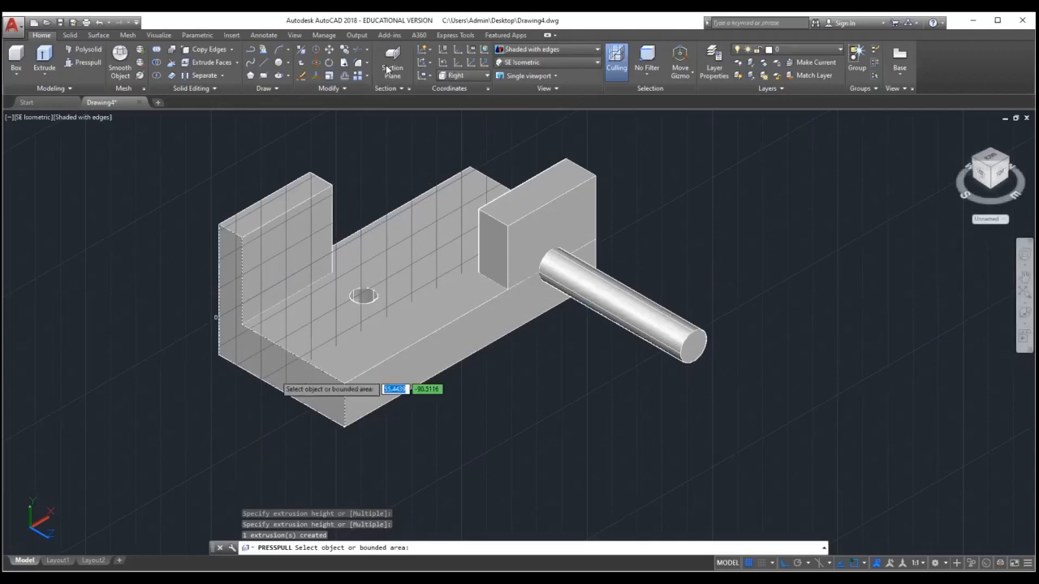
Set the UCS to Front and draw a small flat rectangle near the middle of the base block's short front face
{"action": "left_click", "coordinate": [472, 77]}
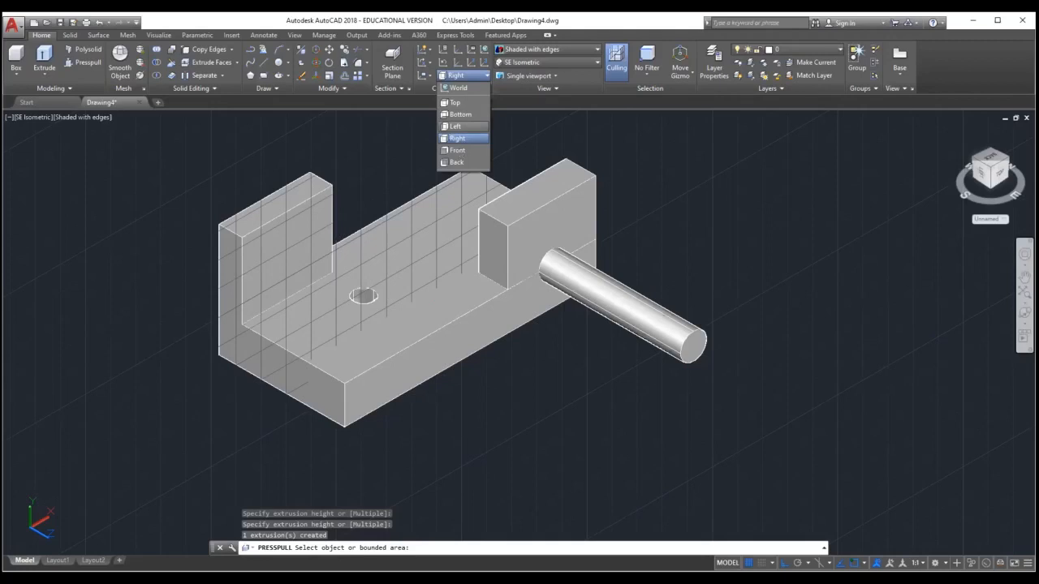
{"action": "left_click", "coordinate": [457, 150]}
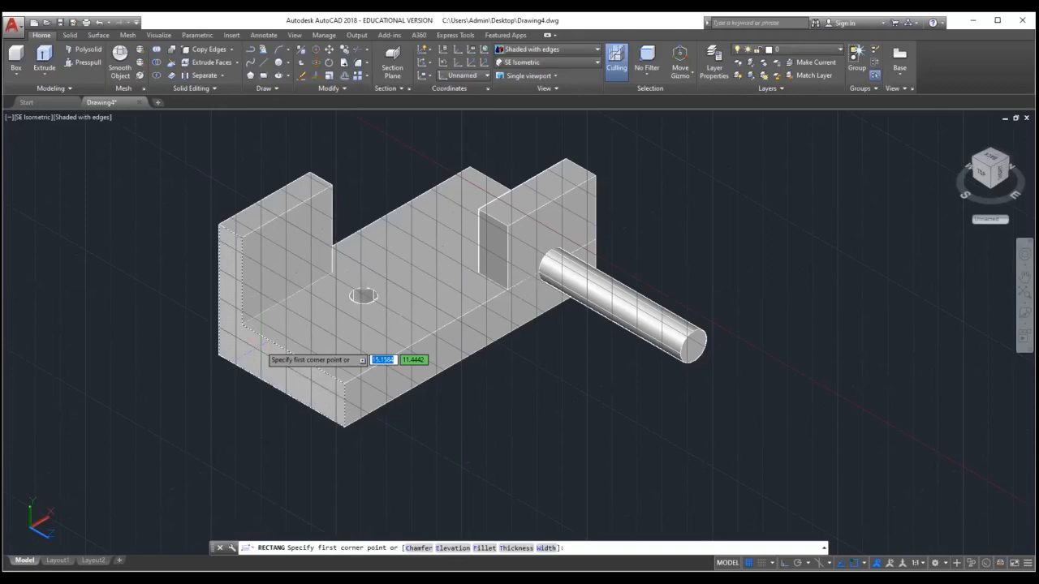
{"action": "left_click", "coordinate": [259, 350]}
{"action": "left_click", "coordinate": [298, 385]}
Presspull the rectangle on the short front face outward by about 48 into a flat bar
{"action": "left_click", "coordinate": [83, 63]}
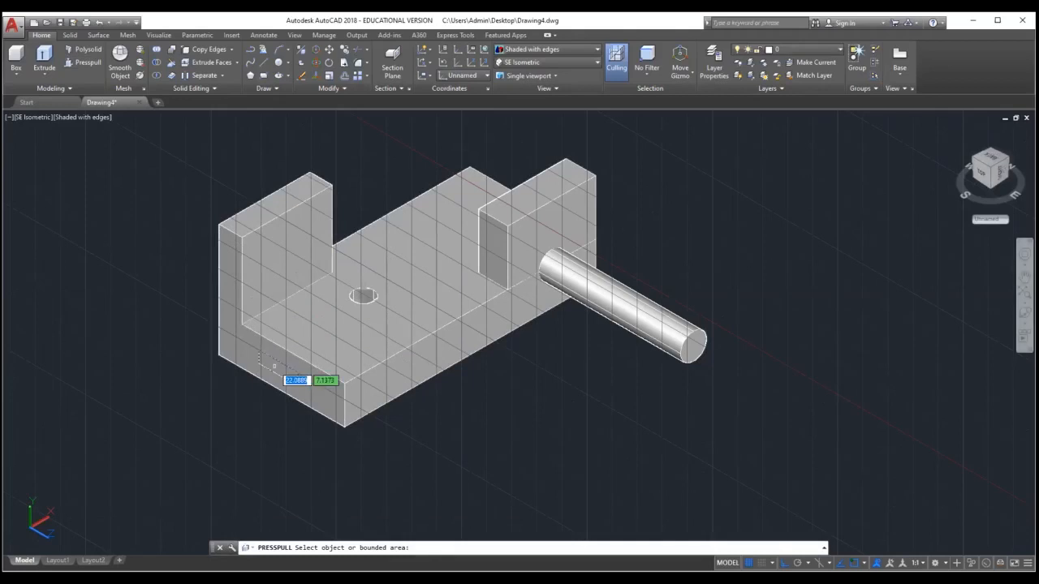
{"action": "left_click", "coordinate": [274, 366]}
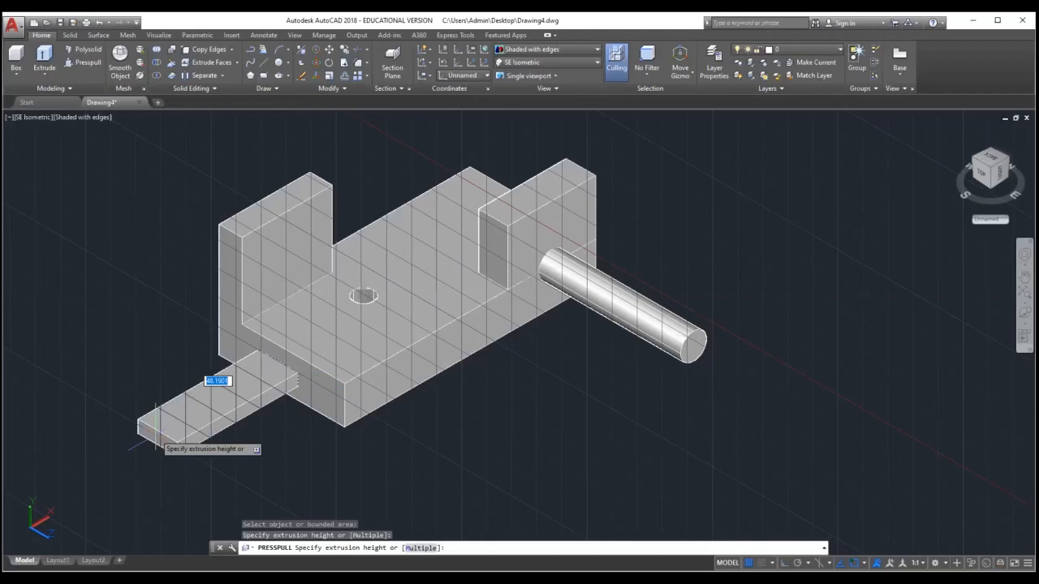
{"action": "left_click", "coordinate": [156, 442]}
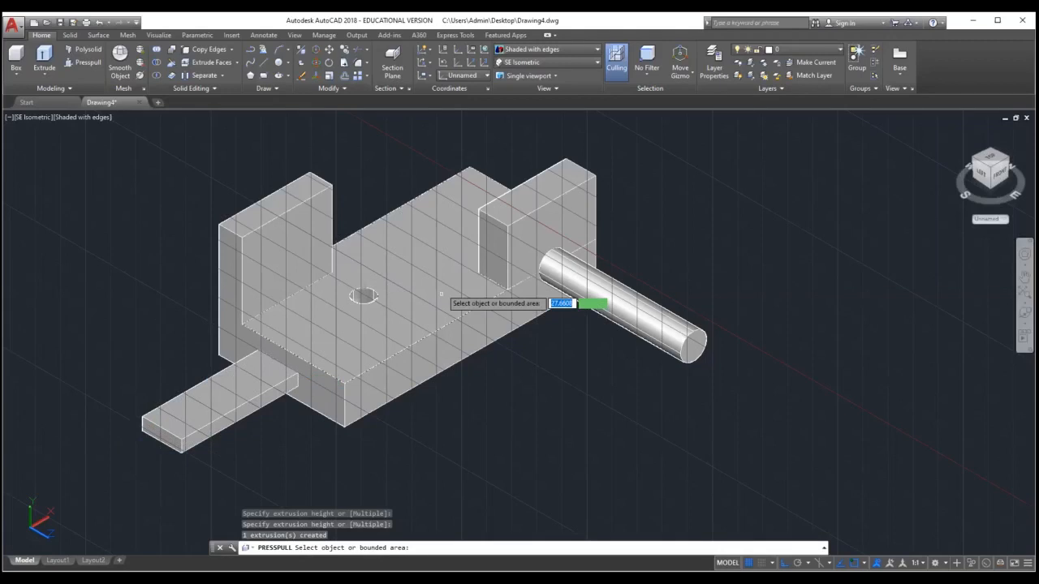
{"action": "scroll", "coordinate": [441, 294], "scroll_direction": "down", "scroll_amount": 2}
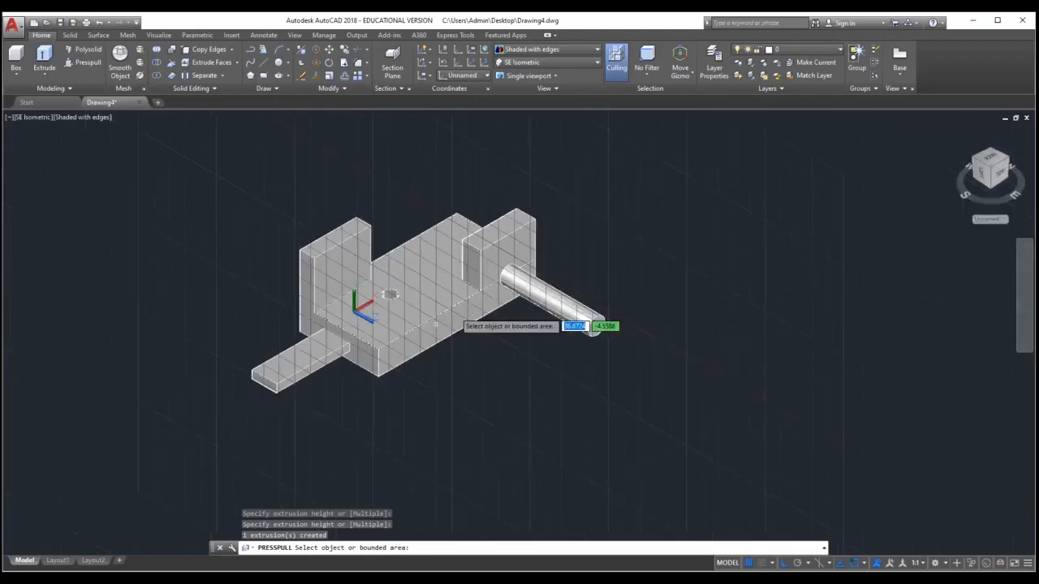
{"action": "scroll", "coordinate": [454, 313], "scroll_direction": "down", "scroll_amount": 2}
{"action": "scroll", "coordinate": [487, 260], "scroll_direction": "up", "scroll_amount": 3}
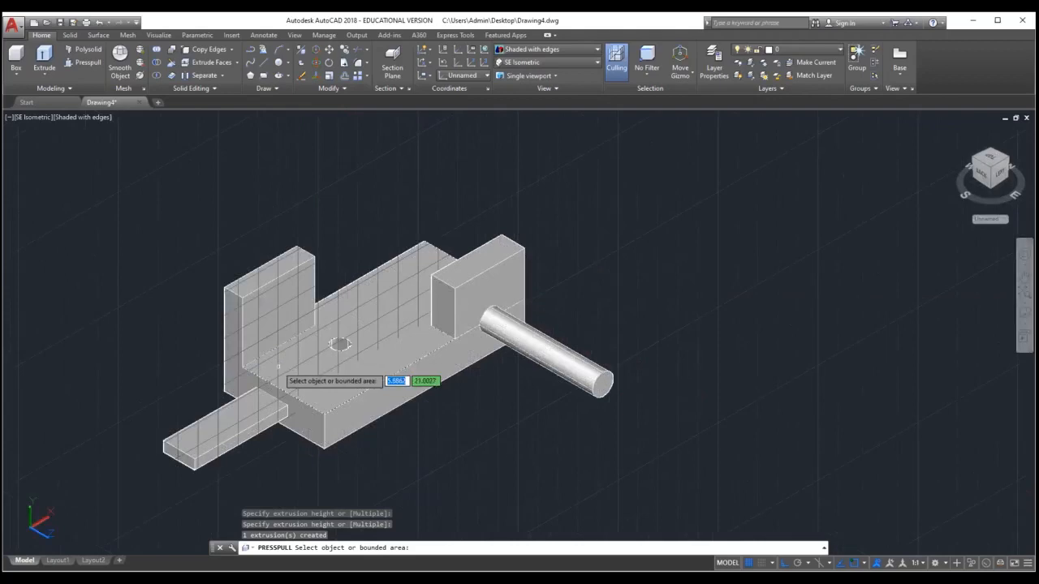
{"action": "left_click", "coordinate": [389, 305]}
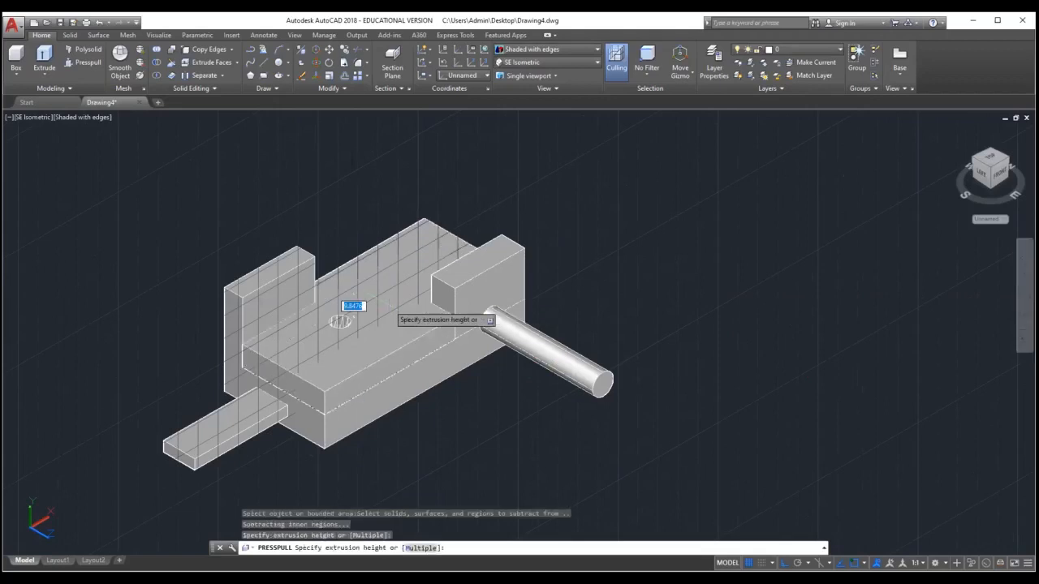
{"action": "left_click", "coordinate": [505, 370]}
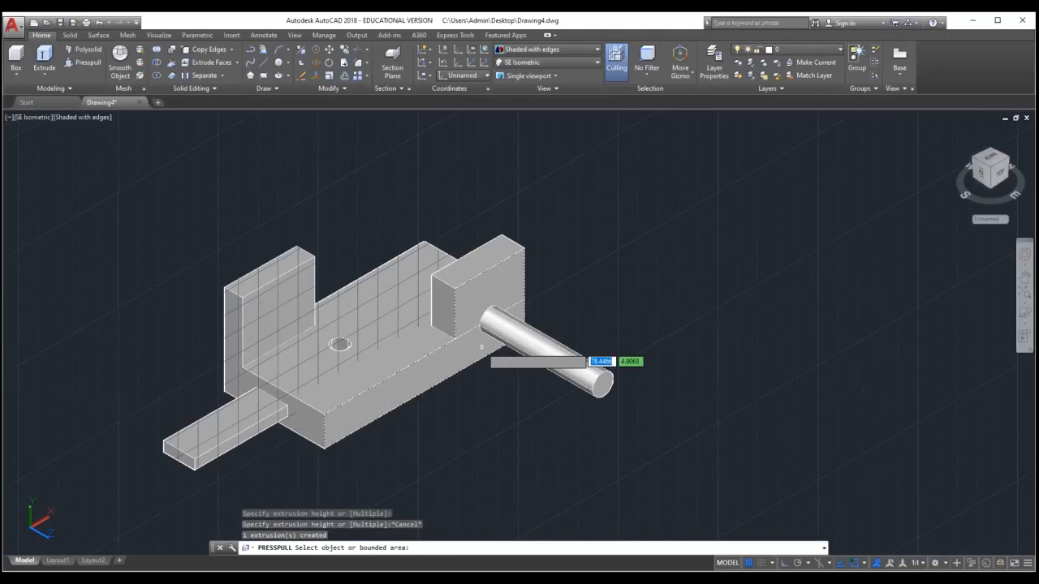
{"action": "left_click", "coordinate": [409, 254]}
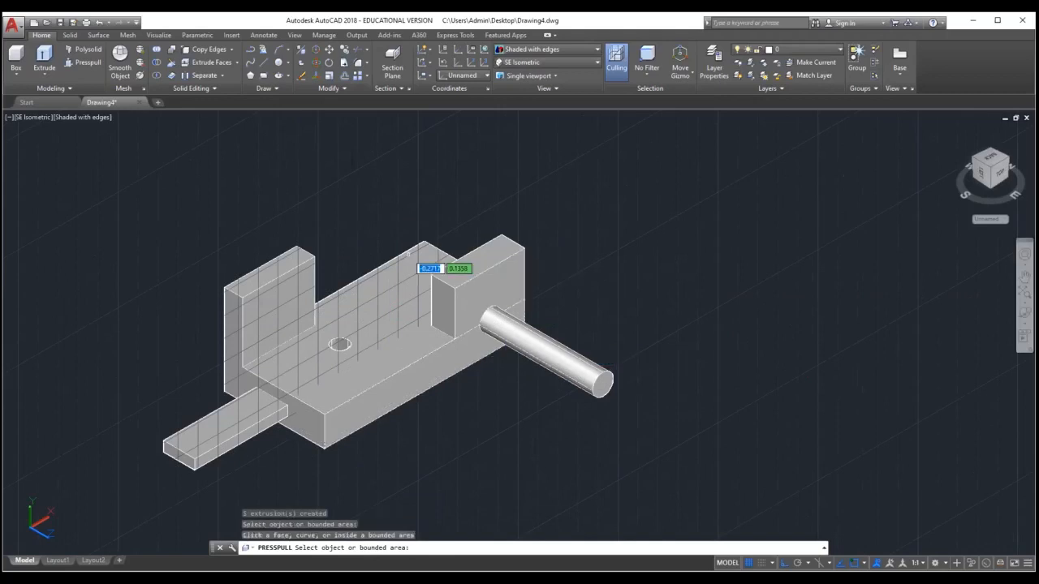
{"action": "key", "text": "Escape"}
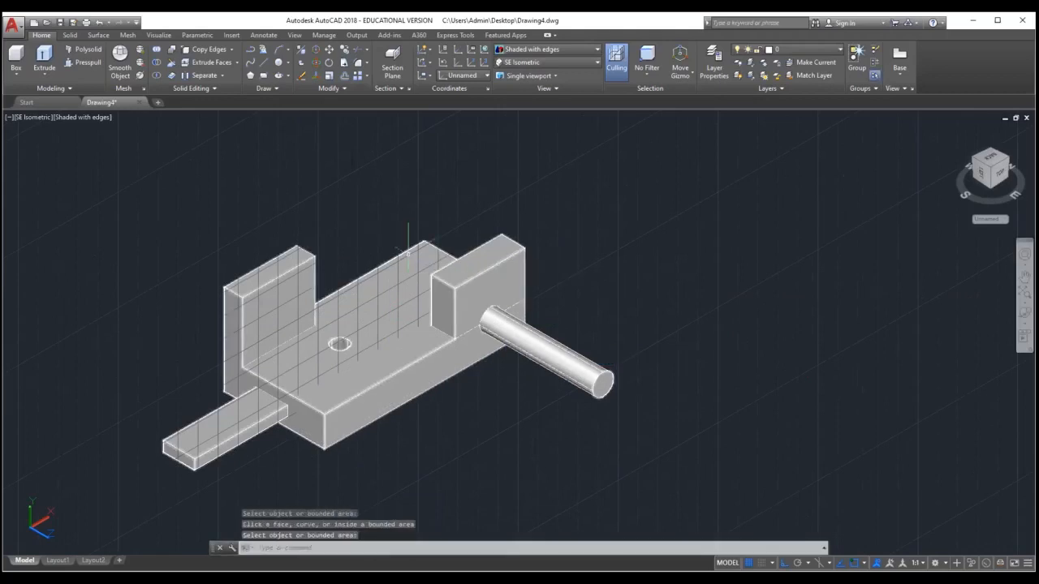
Select the whole solid and set its color to Yellow
{"action": "right_click", "coordinate": [389, 230]}
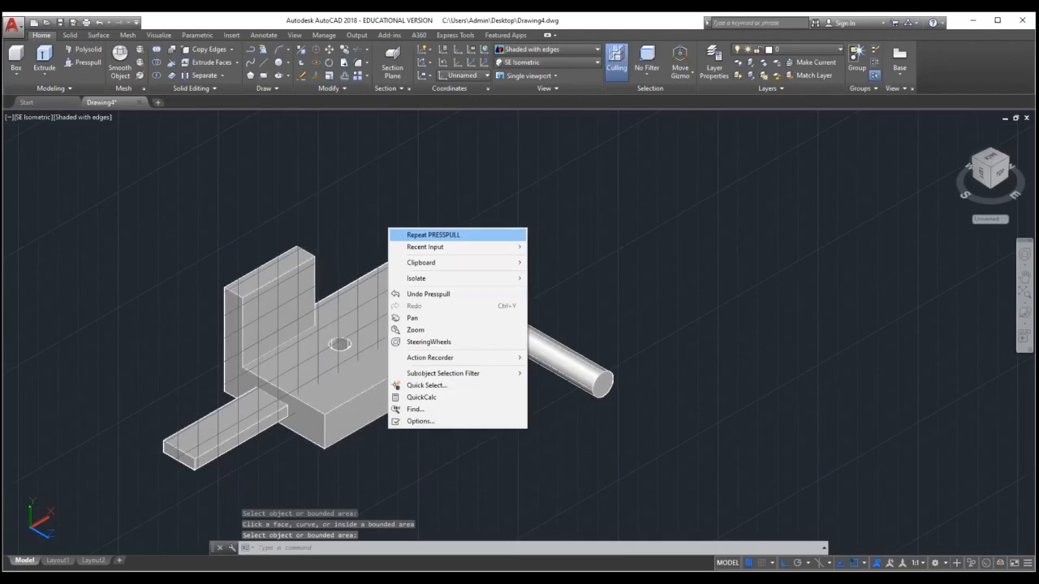
{"action": "left_click", "coordinate": [429, 335]}
{"action": "left_click", "coordinate": [497, 252]}
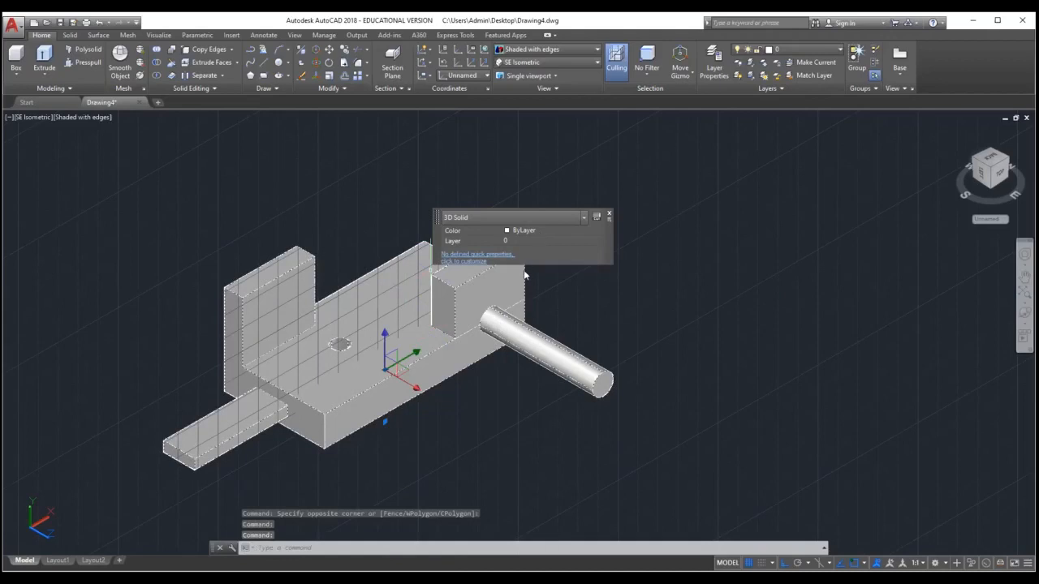
{"action": "left_click", "coordinate": [544, 231]}
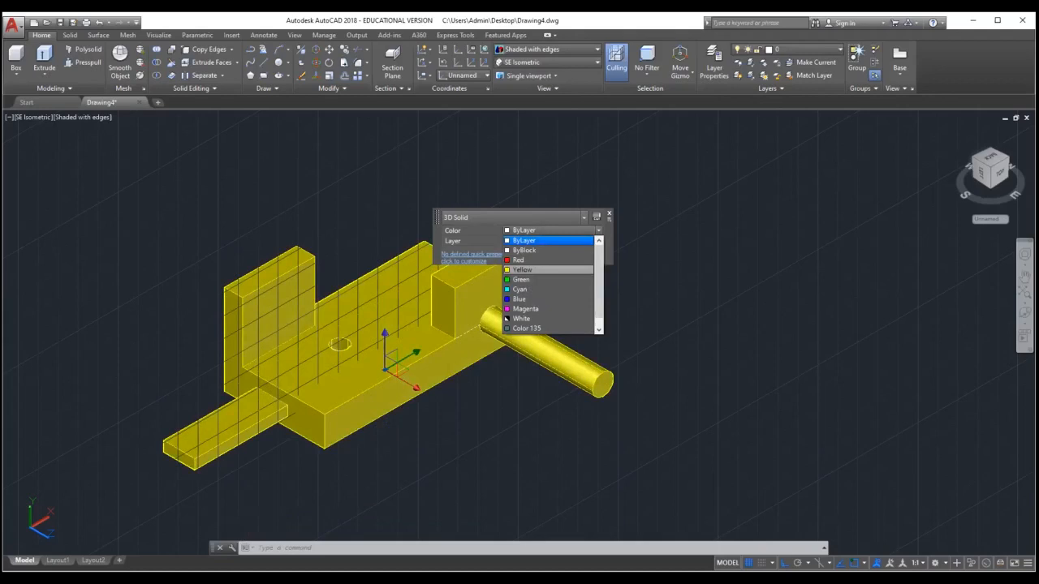
{"action": "left_click", "coordinate": [522, 270]}
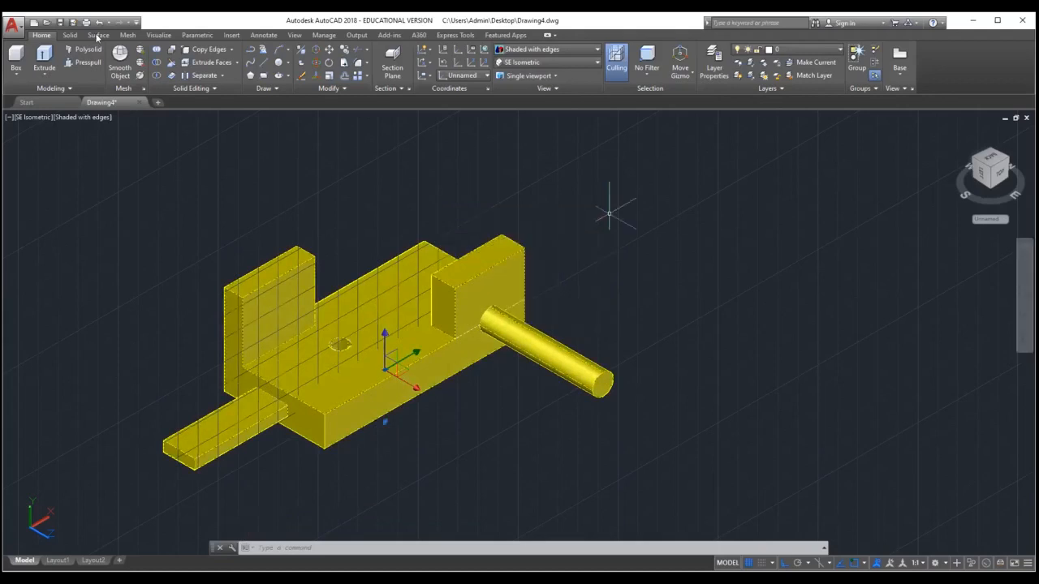
Set the selected solid's color to index color 61 in its full object properties
{"action": "key", "text": "ctrl+1"}
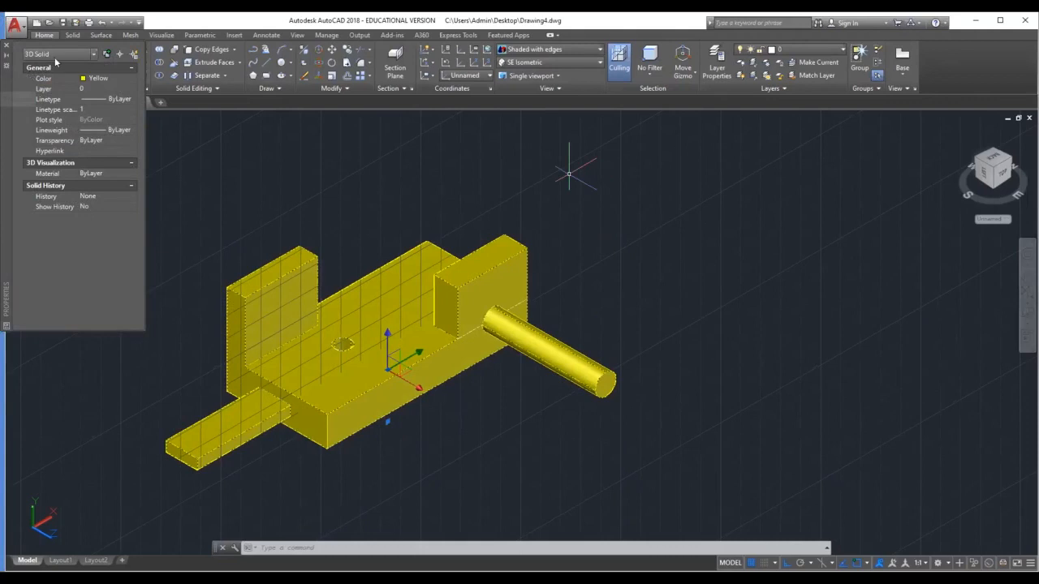
{"action": "left_click", "coordinate": [124, 79]}
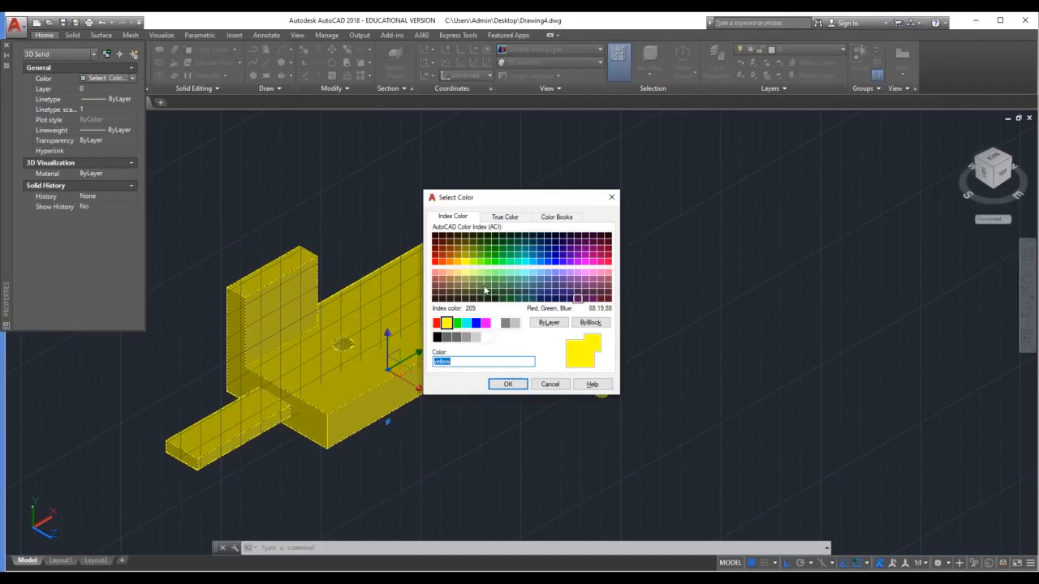
{"action": "left_click", "coordinate": [484, 289]}
{"action": "left_click", "coordinate": [473, 273]}
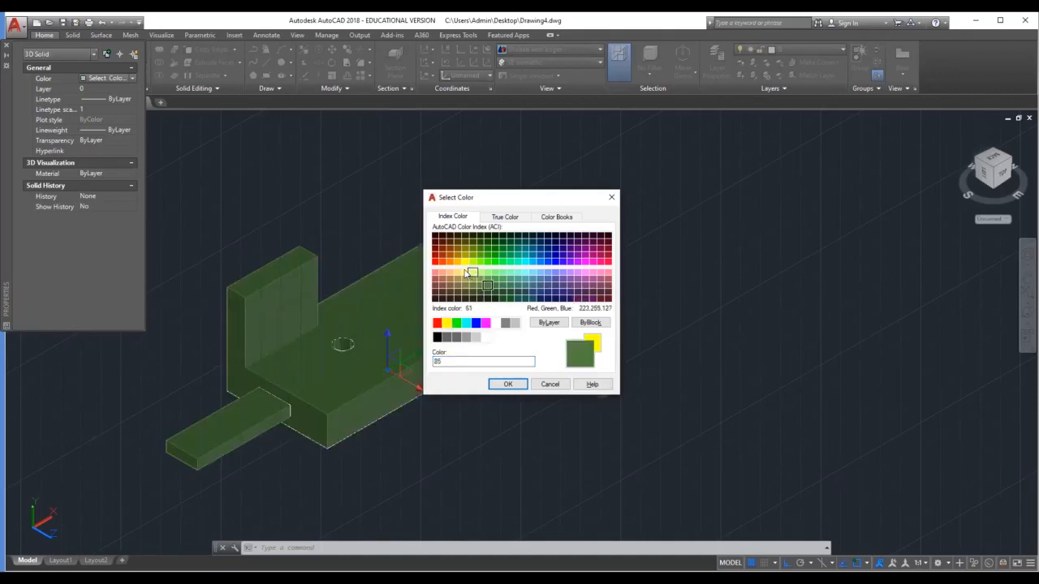
{"action": "left_click", "coordinate": [507, 385]}
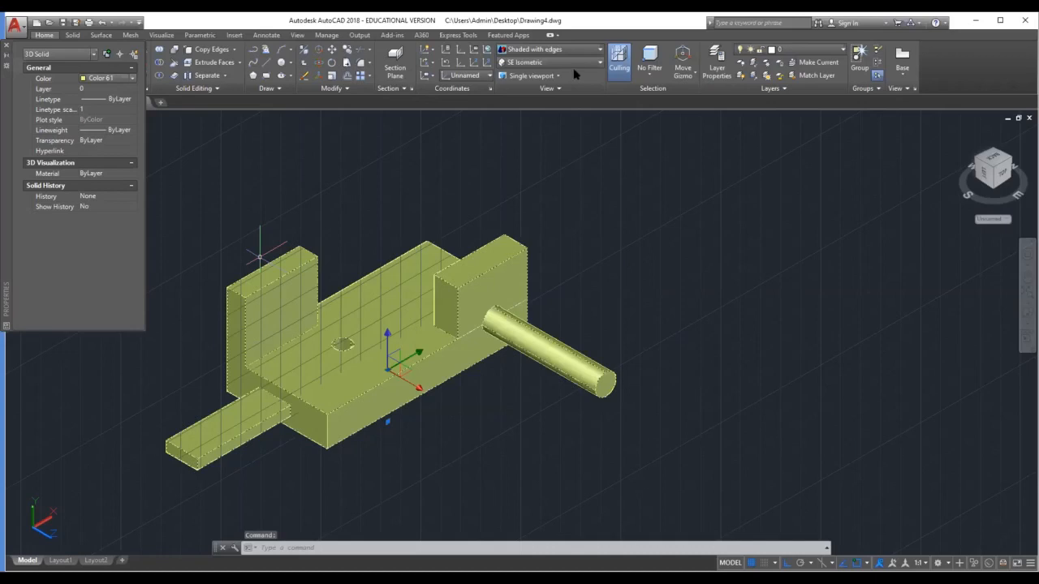
{"action": "key", "text": "ctrl+1"}
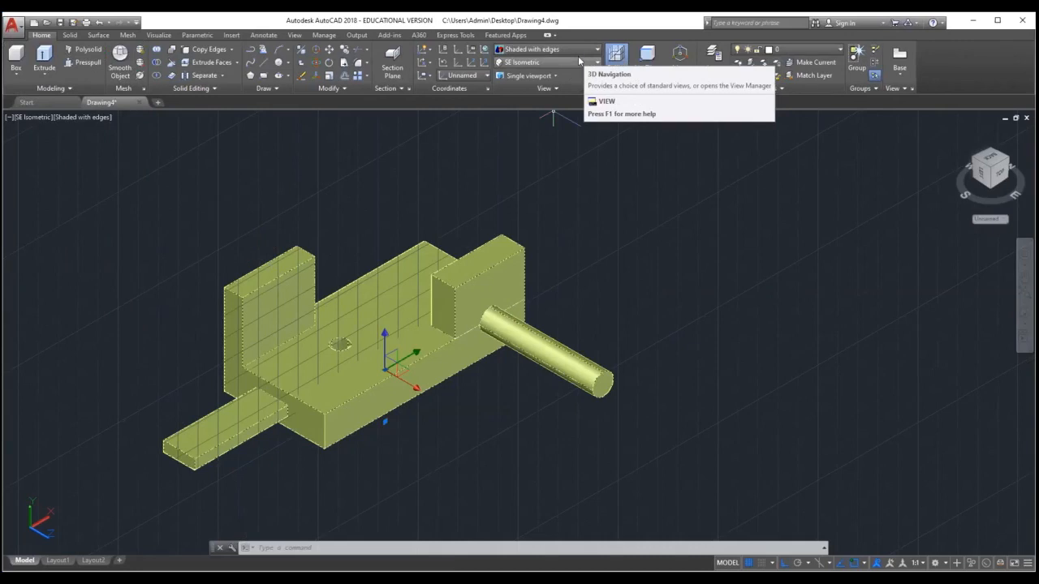
Examine the solid in the Top, Left, Right and Front views and return to the SE Isometric view
{"action": "left_click", "coordinate": [578, 58]}
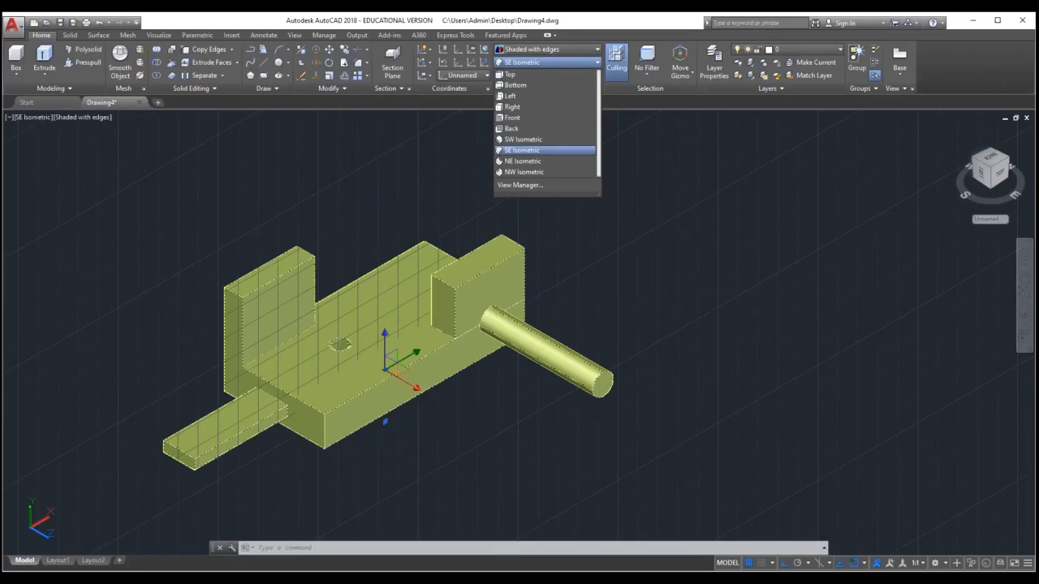
{"action": "left_click", "coordinate": [552, 74]}
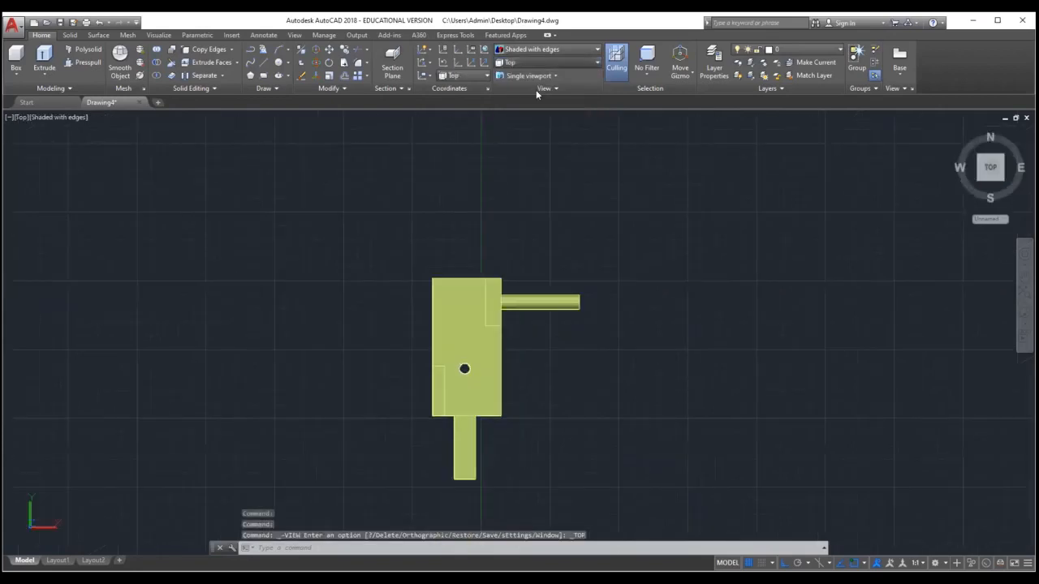
{"action": "left_click", "coordinate": [533, 62]}
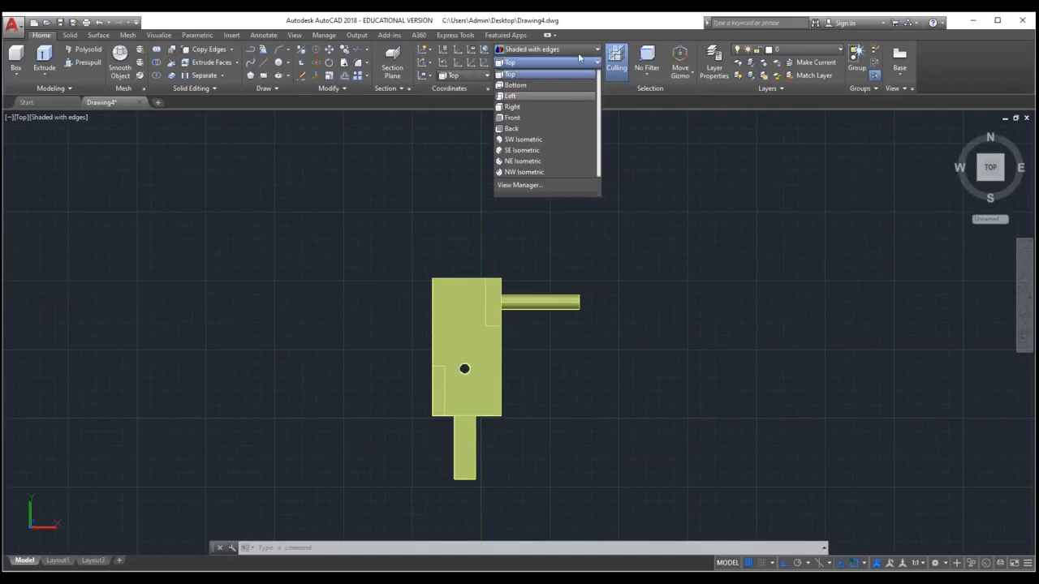
{"action": "left_click", "coordinate": [520, 98]}
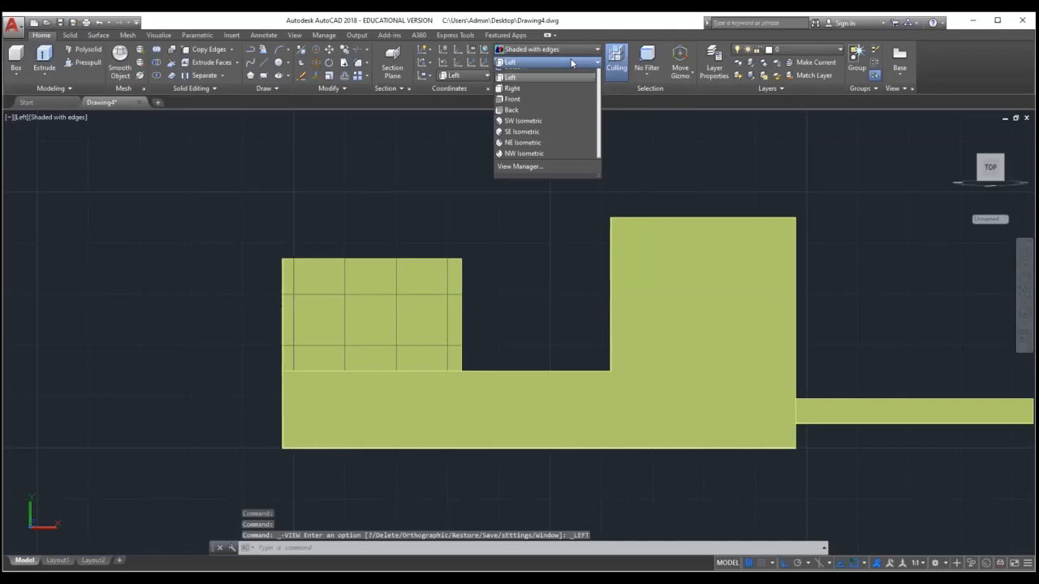
{"action": "left_click", "coordinate": [520, 106]}
{"action": "left_click", "coordinate": [565, 63]}
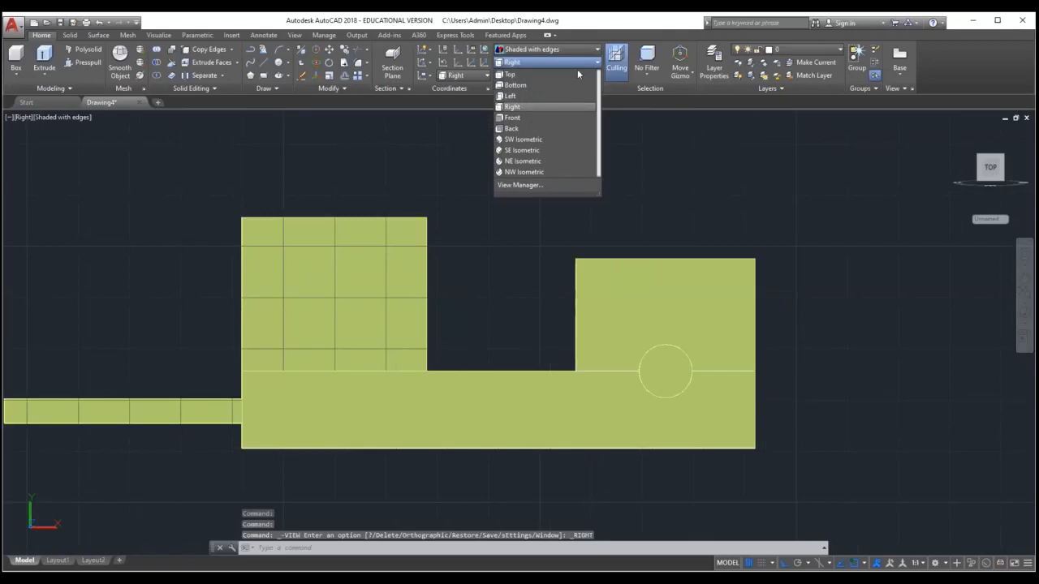
{"action": "left_click", "coordinate": [513, 118]}
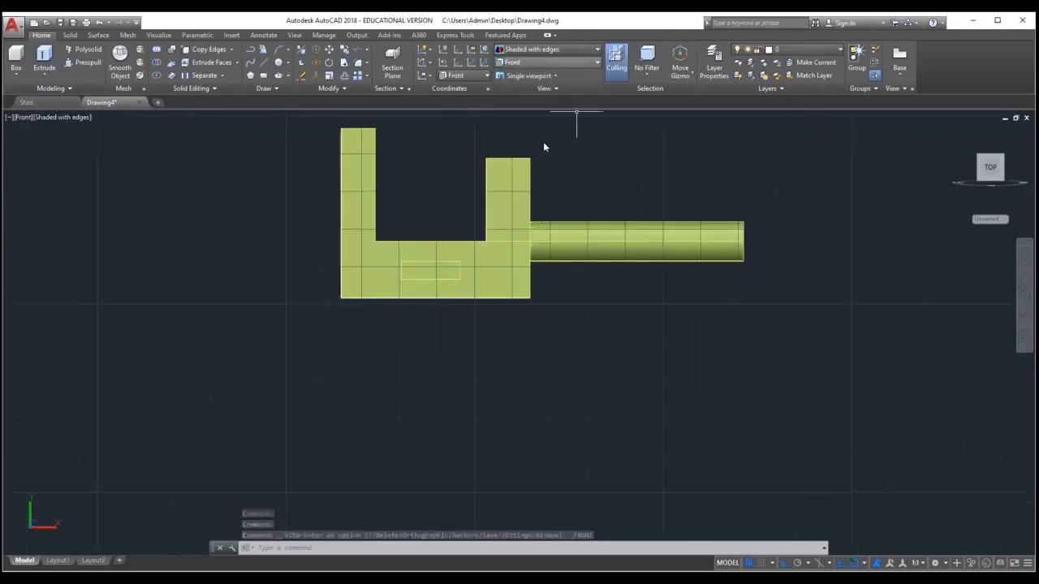
{"action": "left_click", "coordinate": [573, 63]}
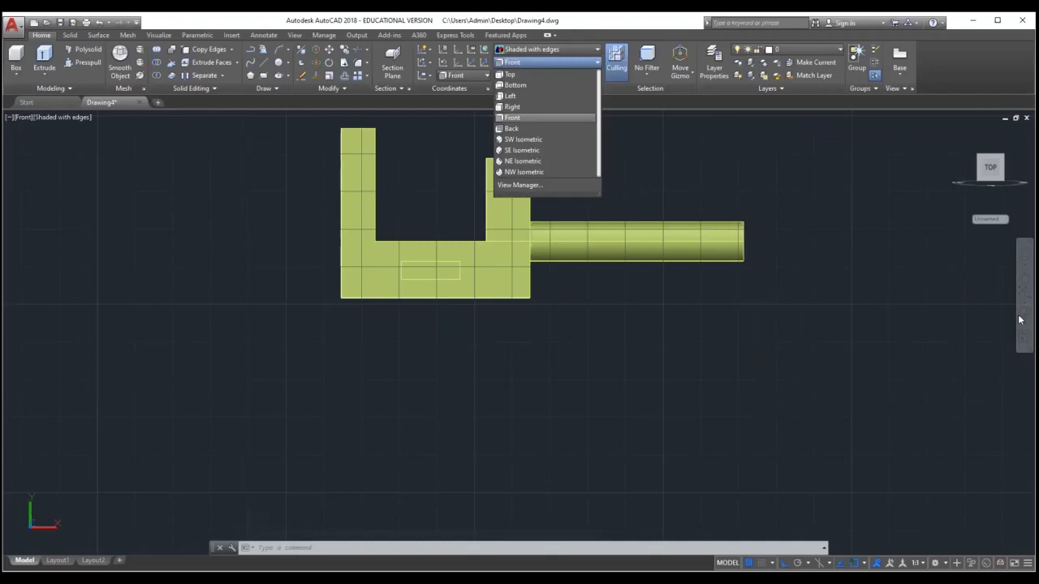
{"action": "left_click", "coordinate": [522, 150]}
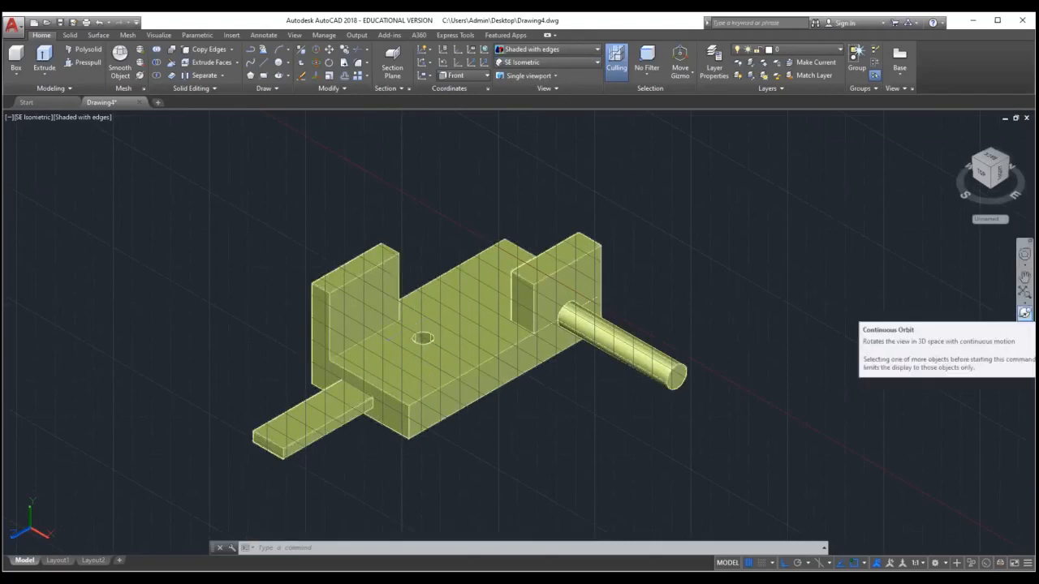
Examine the solid from all sides with Continuous Orbit, stop the rotation and restore the SE Isometric view
{"action": "left_click", "coordinate": [1021, 321]}
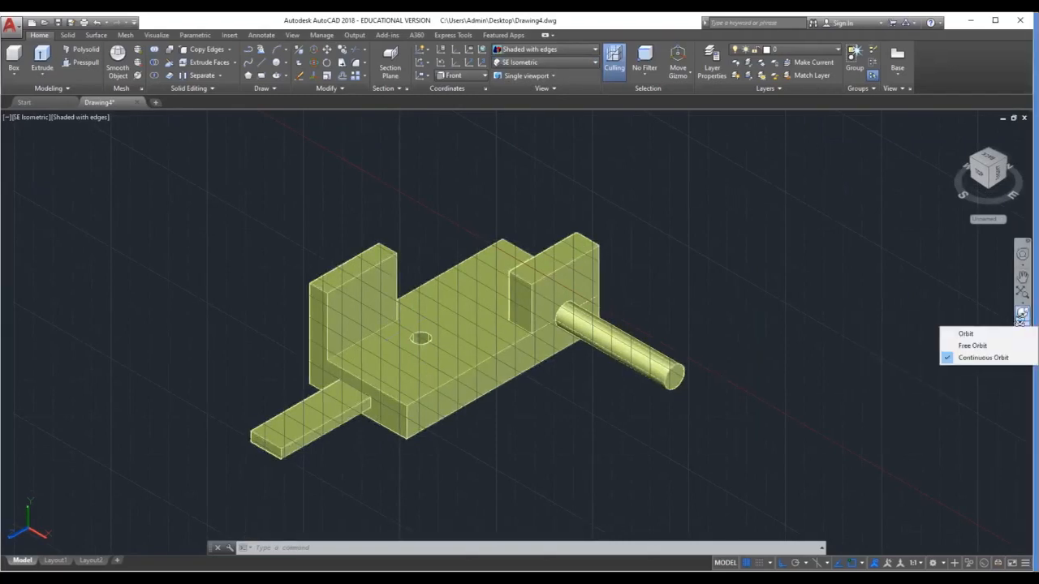
{"action": "left_click", "coordinate": [983, 357]}
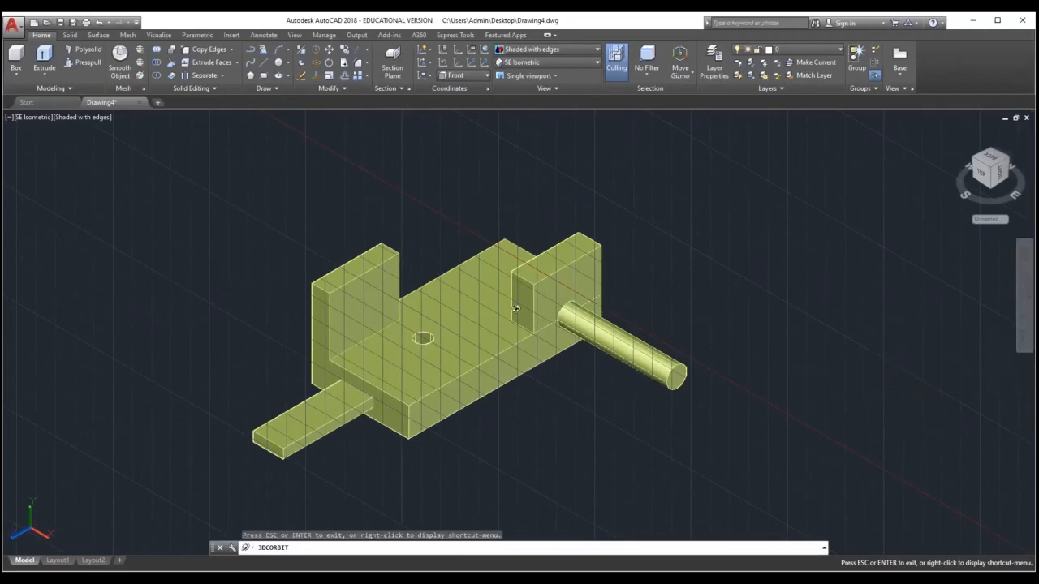
{"action": "left_click_drag", "start_coordinate": [609, 326], "coordinate": [642, 295]}
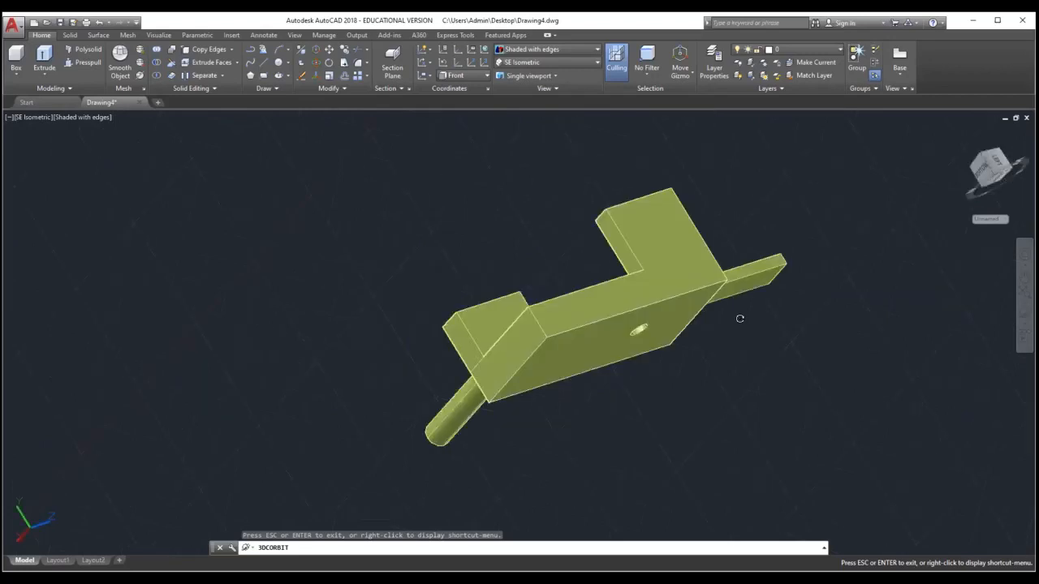
{"action": "left_click", "coordinate": [740, 319]}
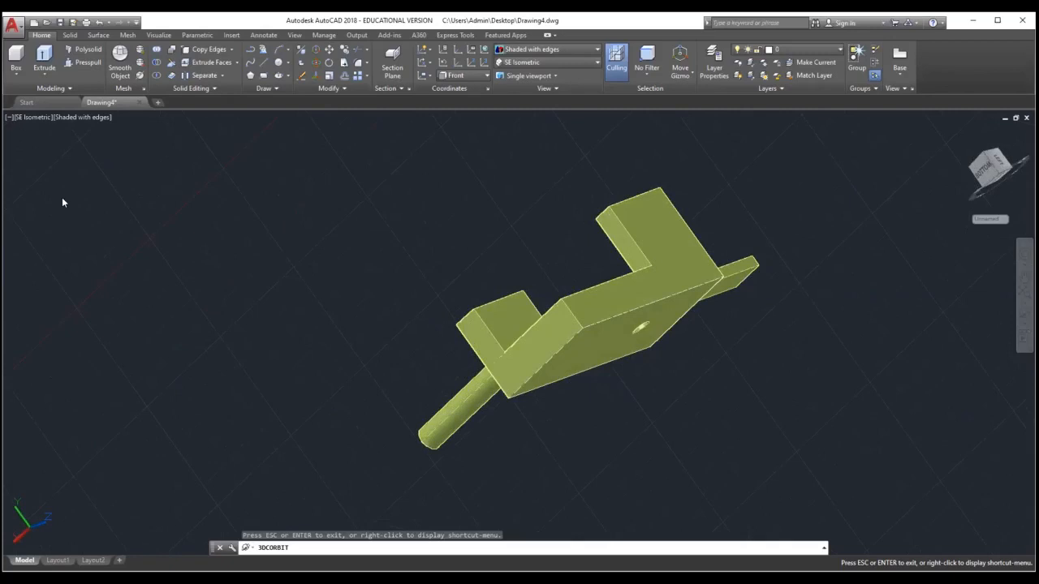
{"action": "left_click", "coordinate": [35, 118]}
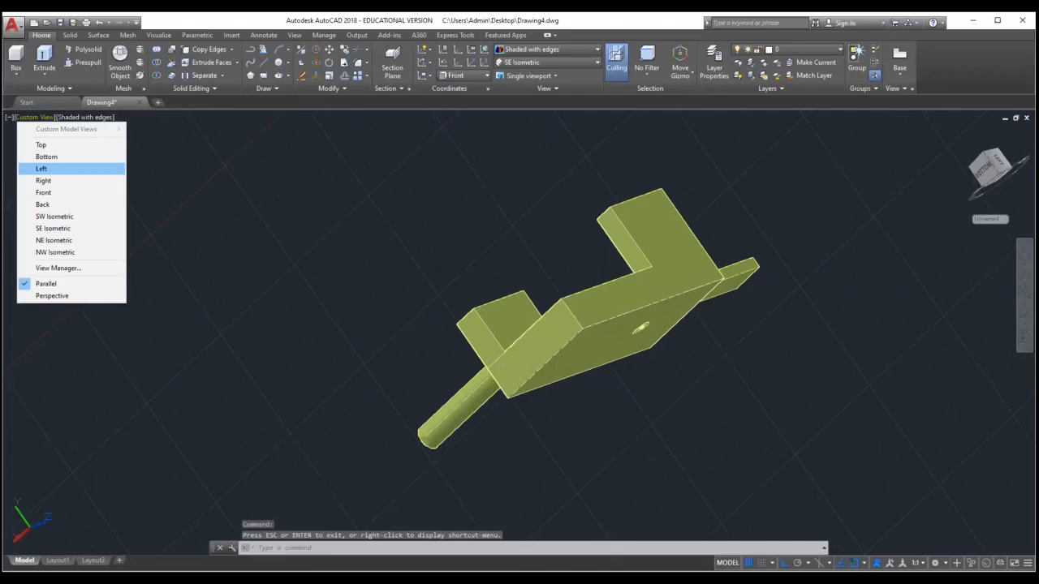
{"action": "left_click", "coordinate": [53, 228]}
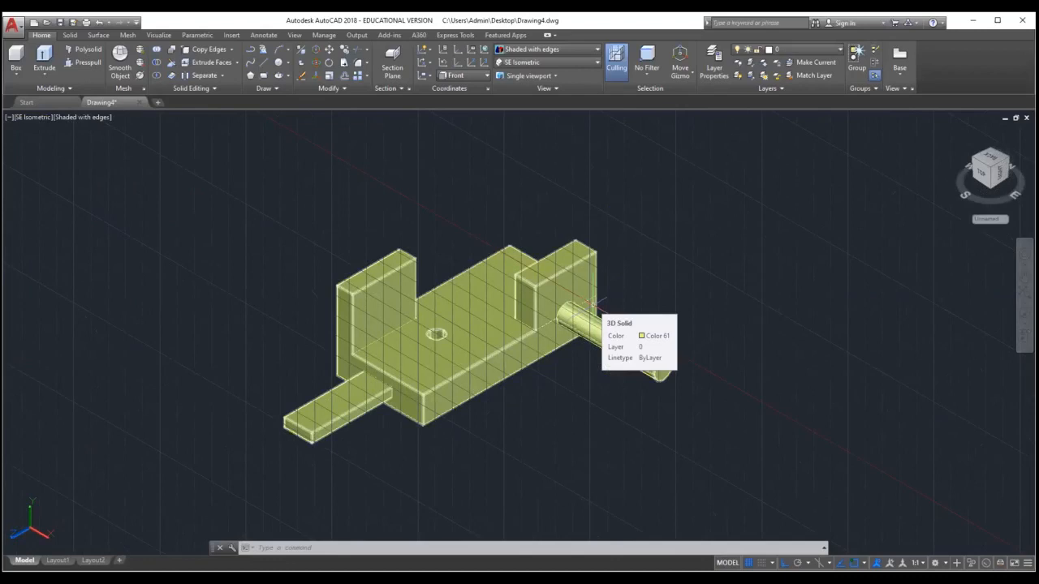